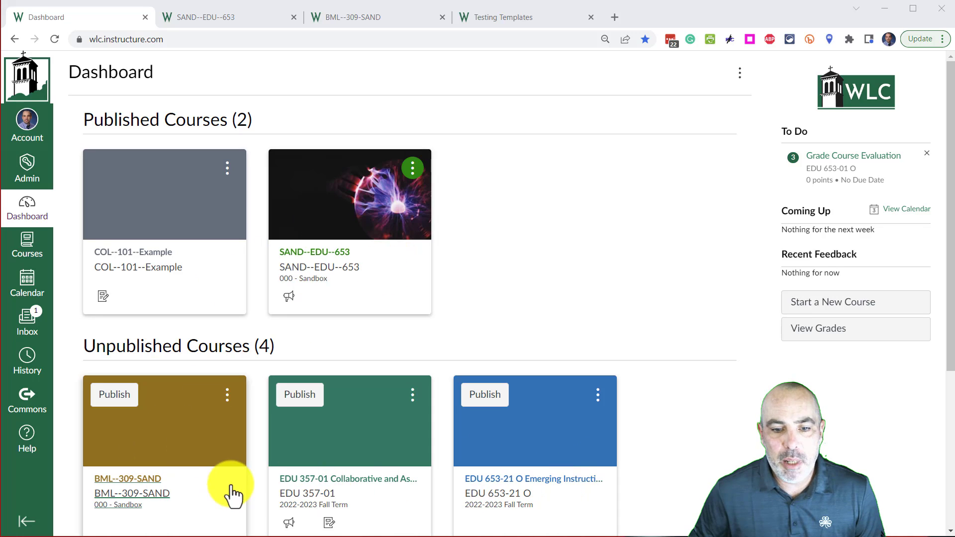
Step: Look over the dashboard's courses and the open SAND--EDU--653, BML--309-SAND and Testing Templates course pages
scroll(232, 496, "down", 3)
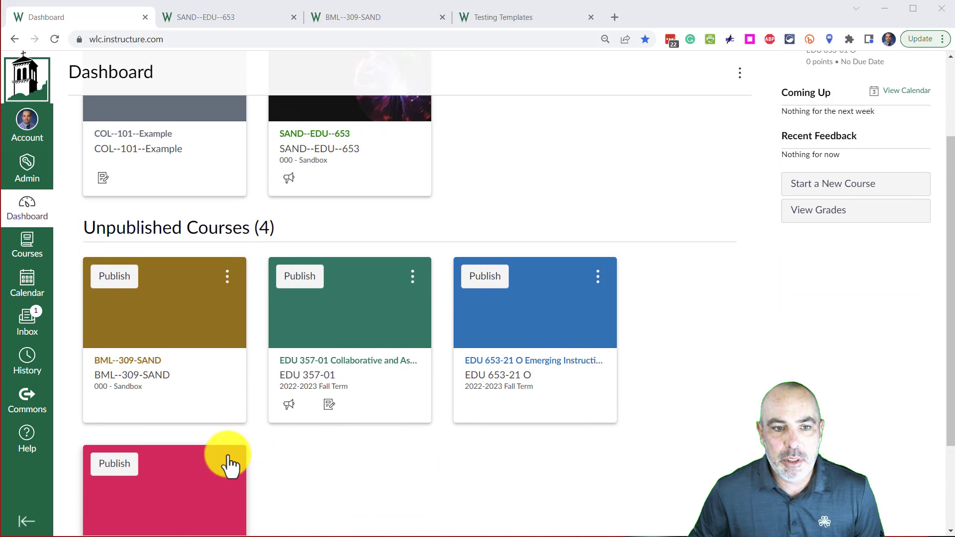
scroll(228, 462, "up", 3)
left_click(226, 20)
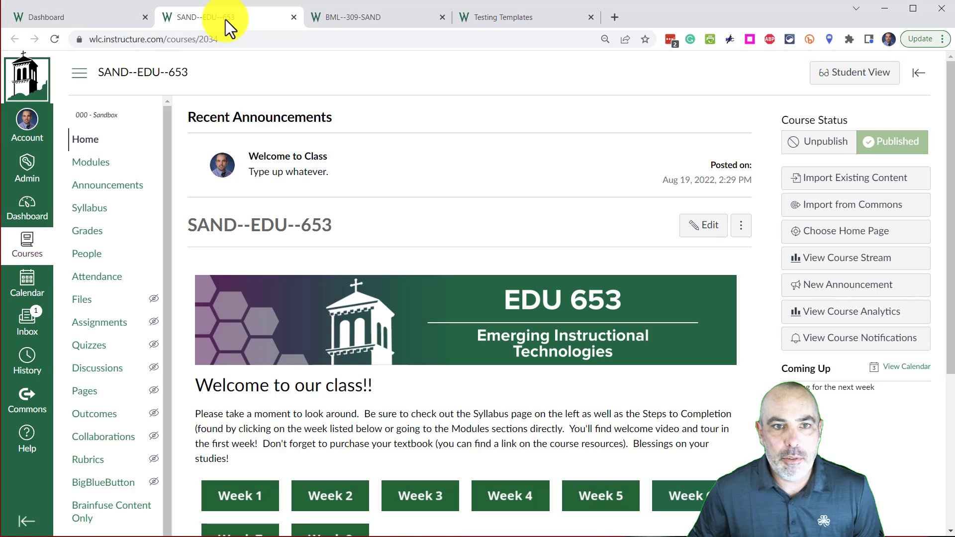
left_click(367, 22)
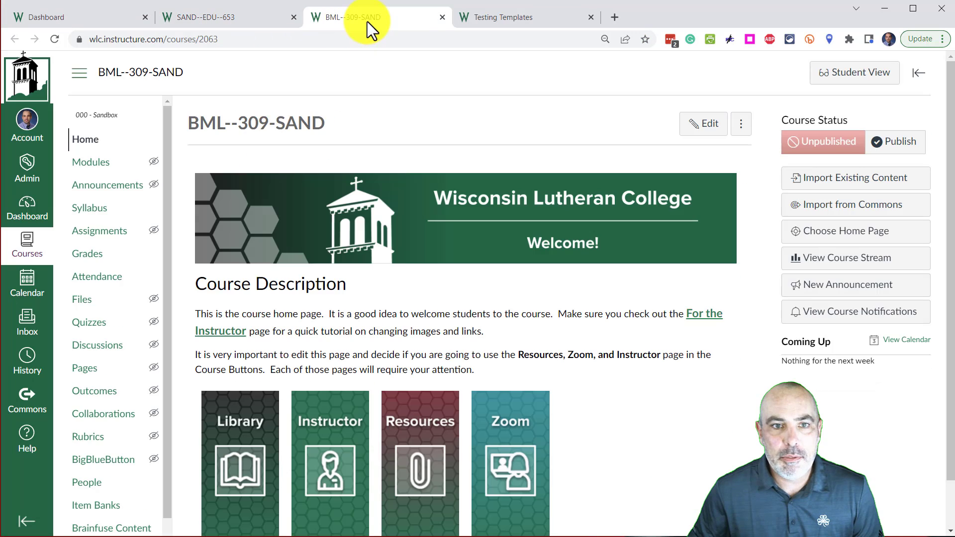
left_click(526, 24)
left_click(196, 16)
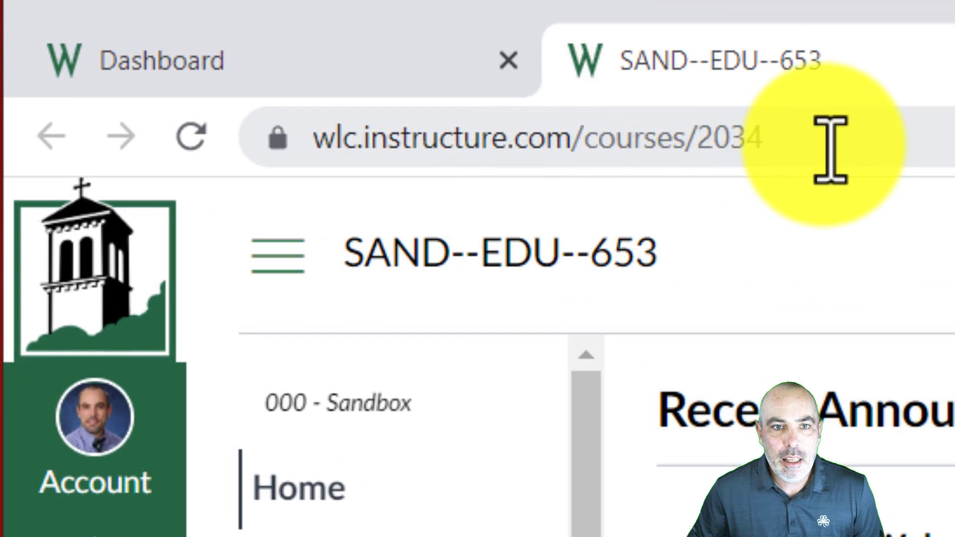
Step: Highlight the course ID at the end of the SAND--EDU--653 course's web address
left_click_drag(831, 150, 299, 127)
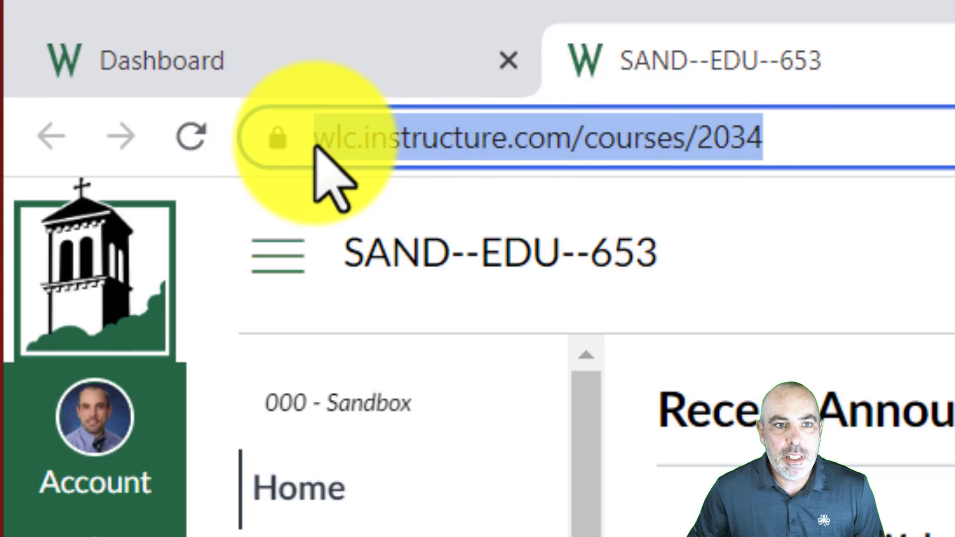
left_click(315, 144)
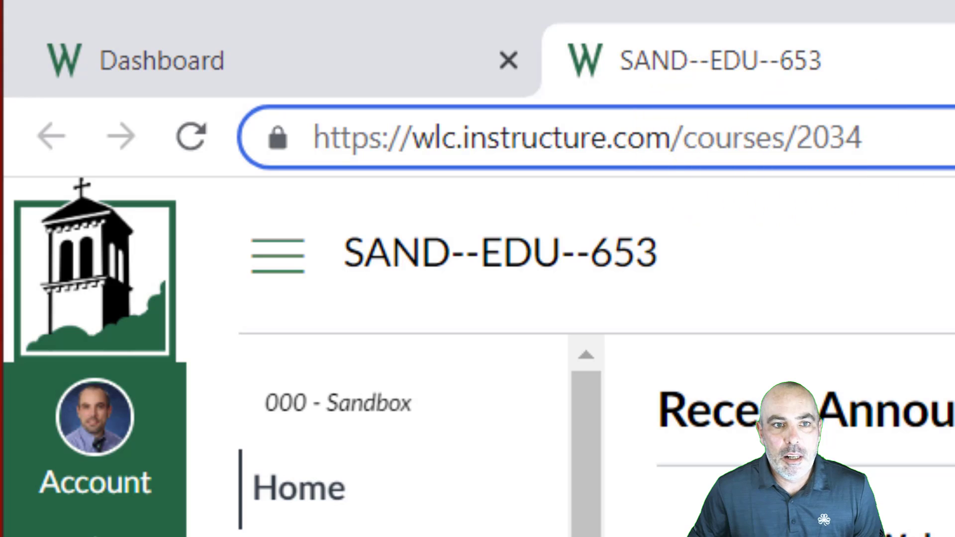
left_click(947, 145)
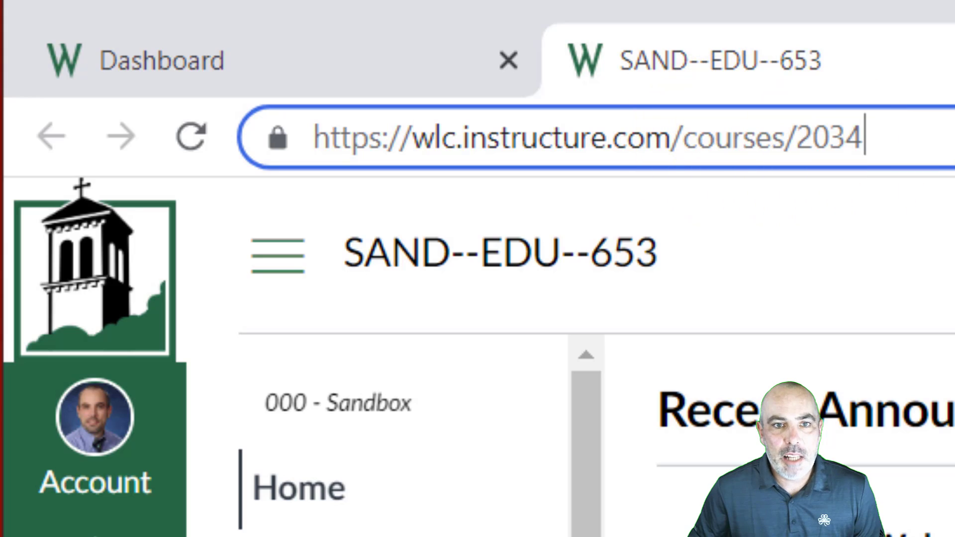
double_click(810, 139)
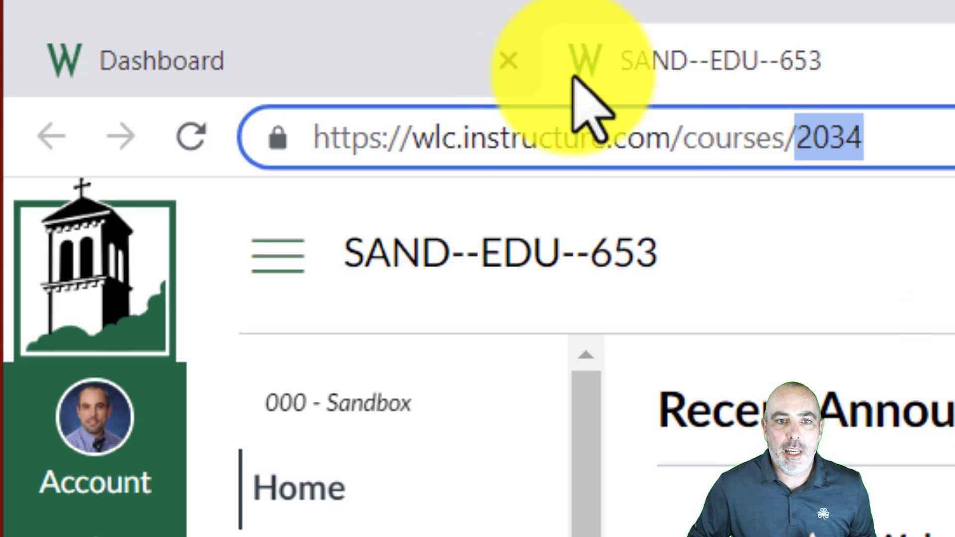
left_click(737, 140)
triple_click(738, 140)
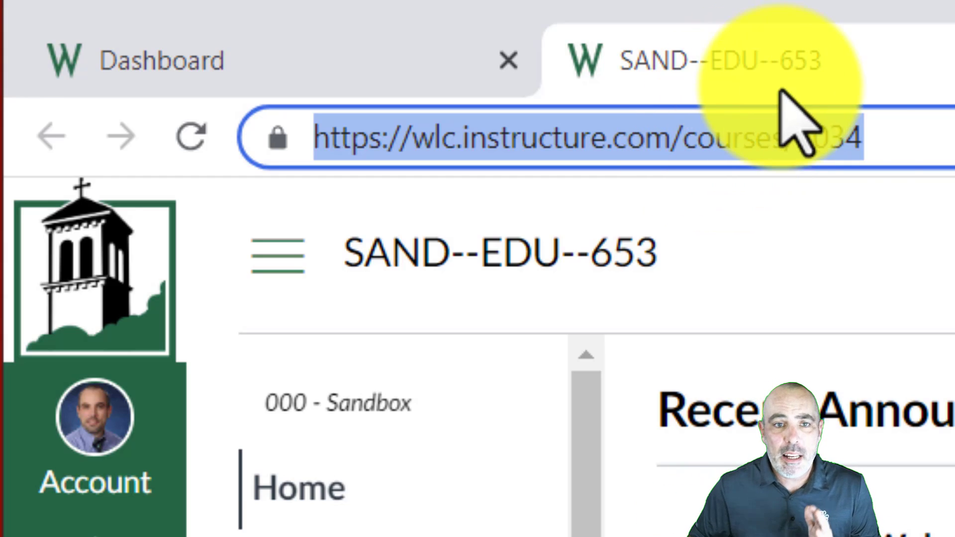
left_click(848, 138)
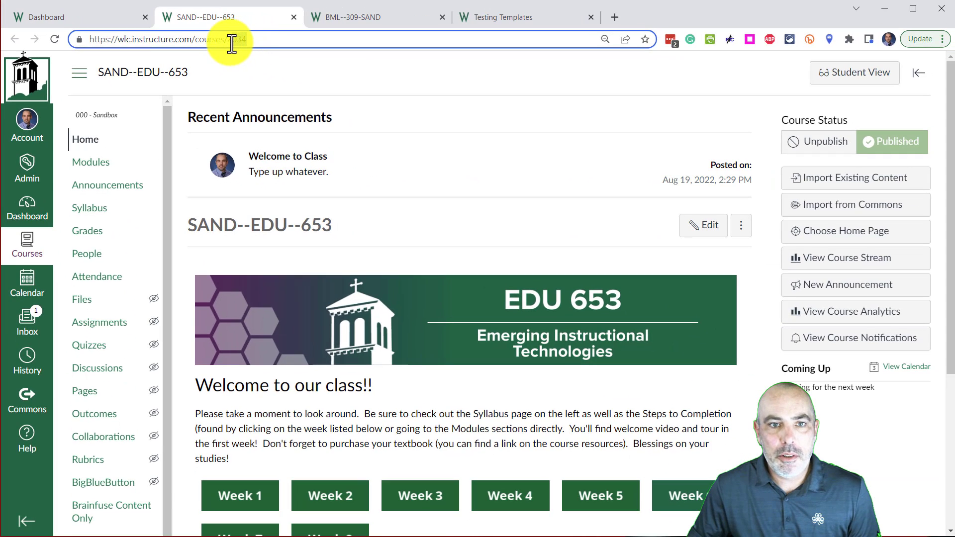
double_click(560, 94)
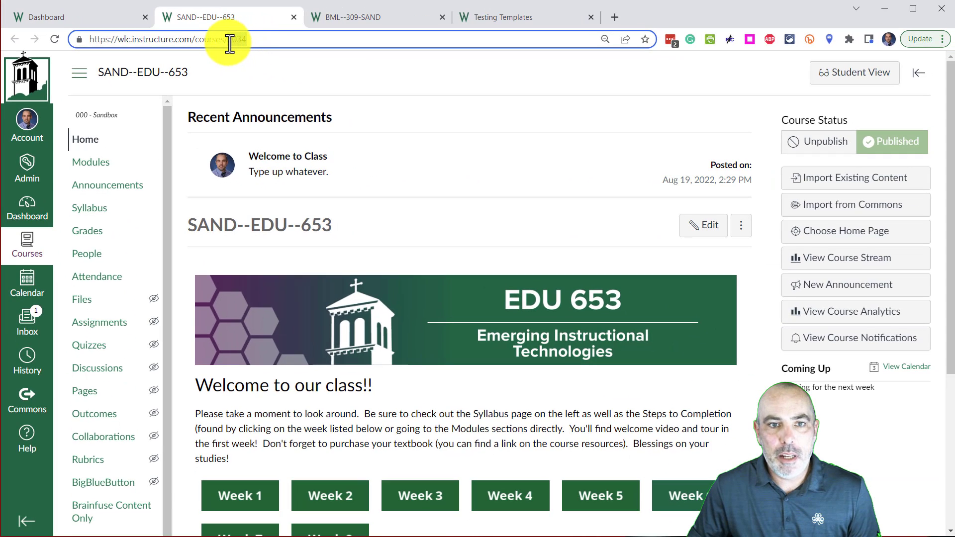
Step: Open the list of sections in the settings of the BML--309-SAND course
left_click(366, 14)
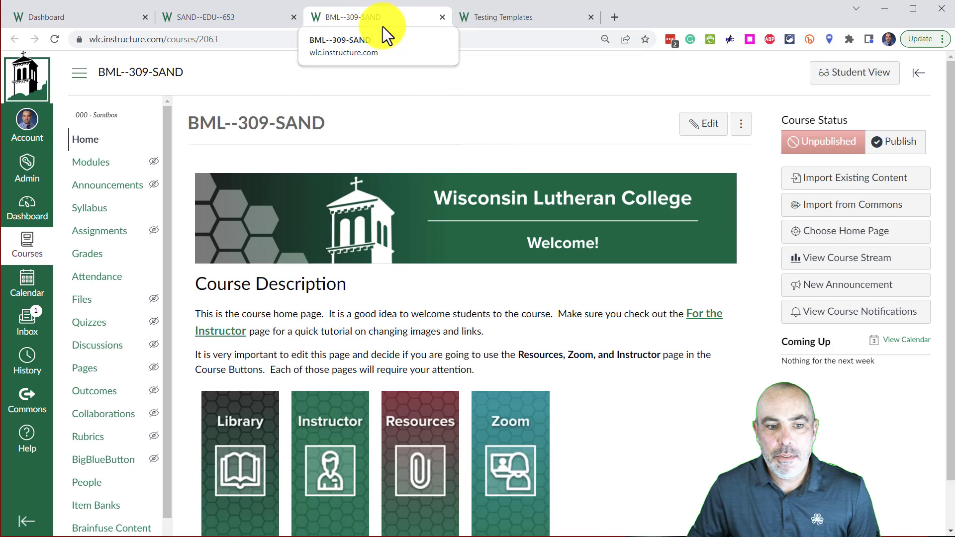
scroll(123, 346, "down", 3)
left_click(108, 479)
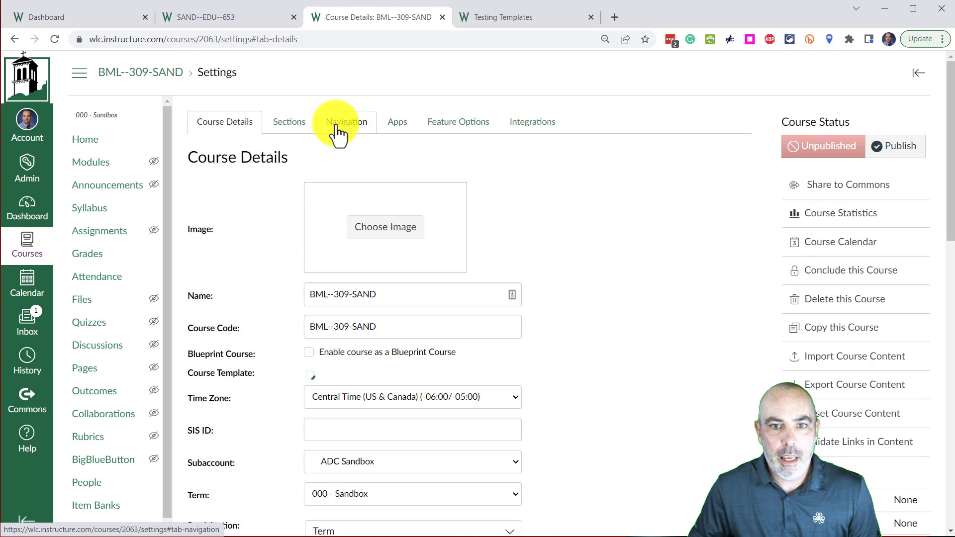
left_click(292, 130)
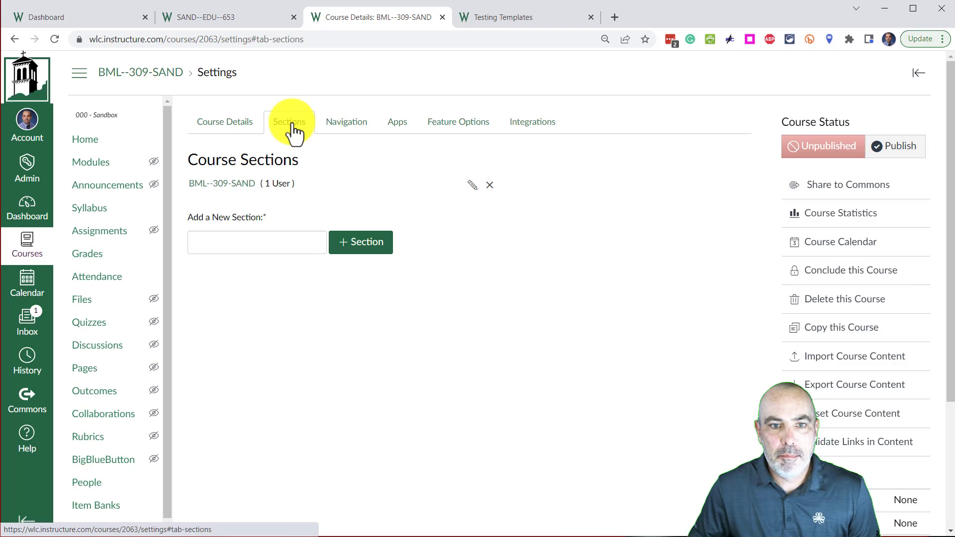
Step: Open the BML--309-SAND section's own page with its enrollments from the course sections list
left_click(368, 252)
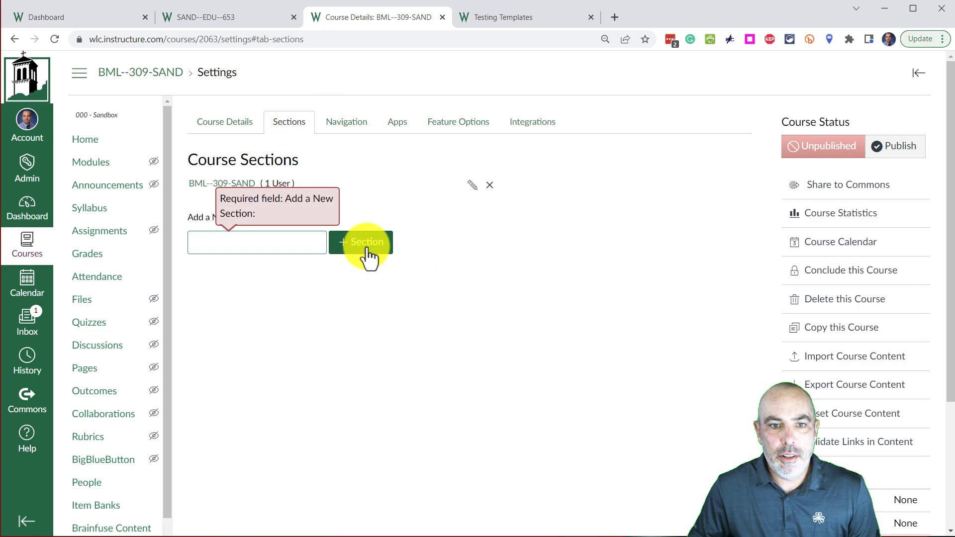
left_click(431, 177)
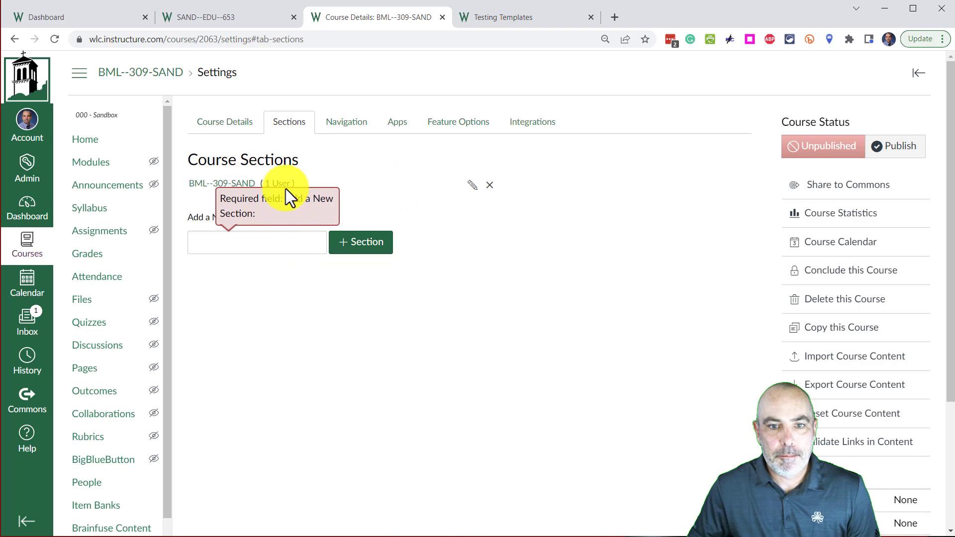
left_click(214, 186)
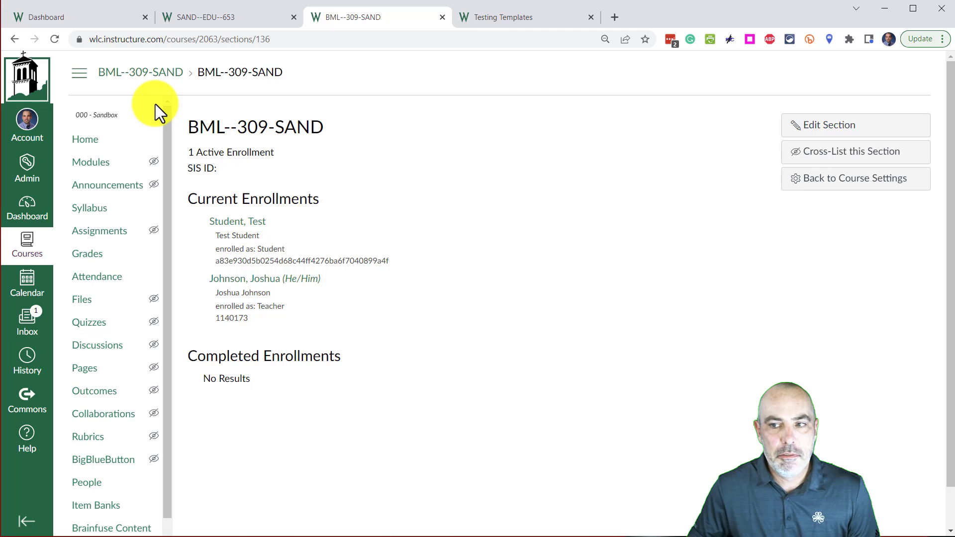
left_click(14, 39)
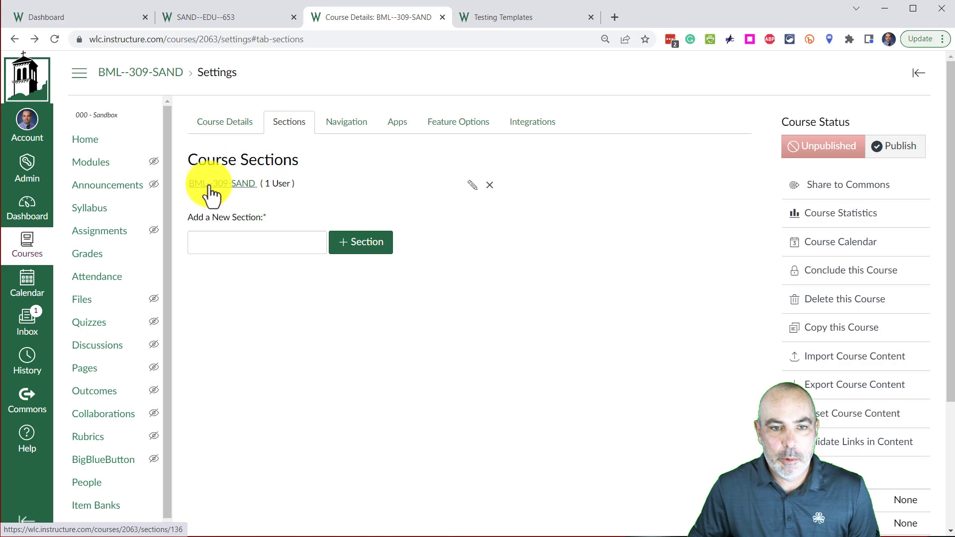
left_click(210, 186)
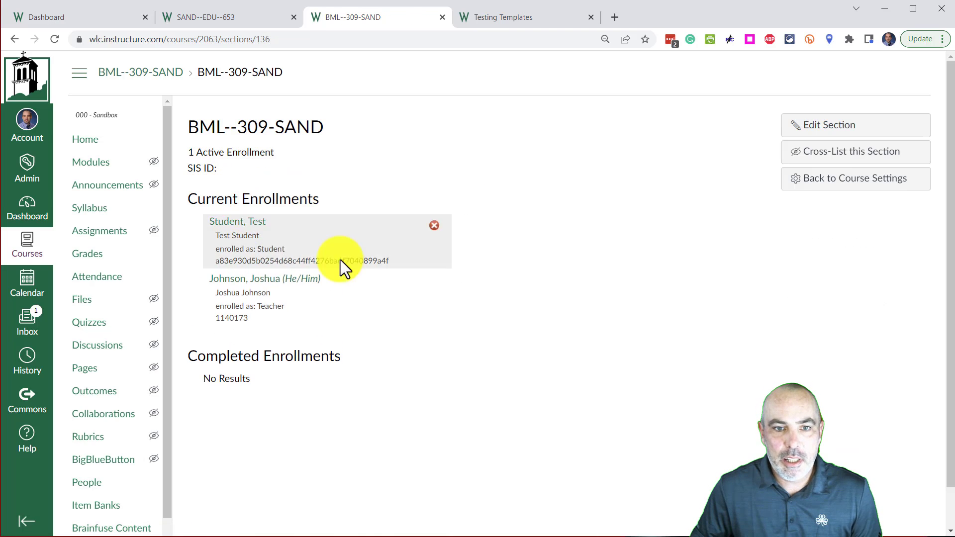
Step: Cross-list the BML--309-SAND section into the SAND--EDU--653 course using course ID 2034
left_click(856, 156)
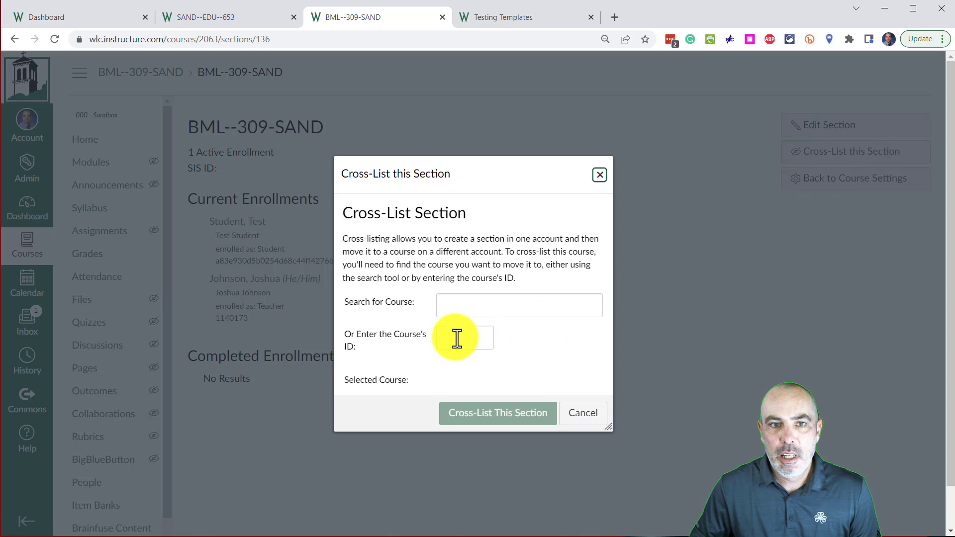
left_click(220, 17)
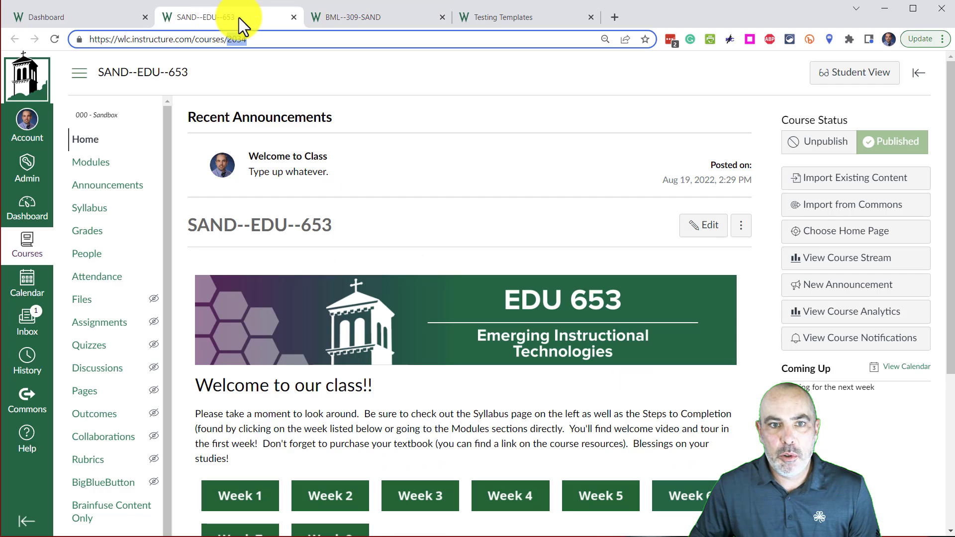
left_click(343, 18)
left_click(460, 338)
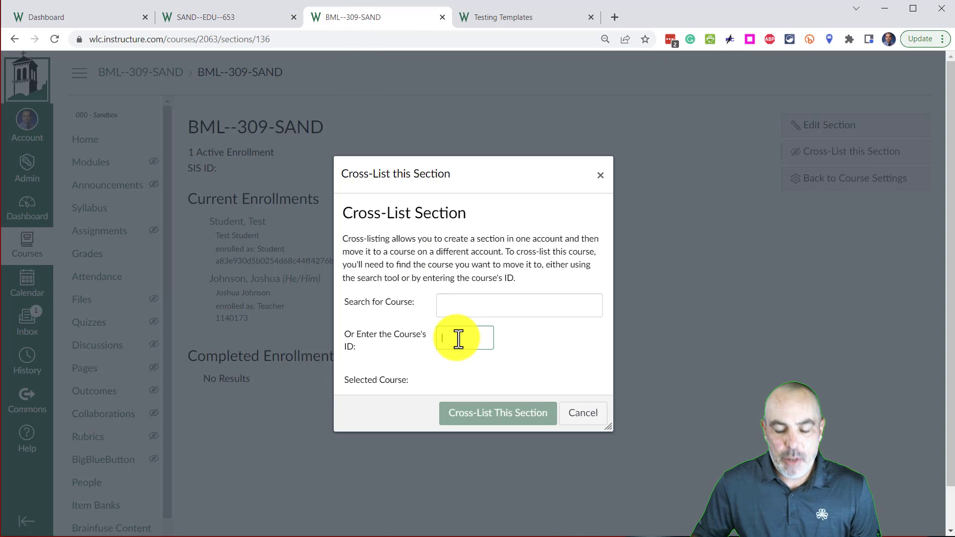
type("2034")
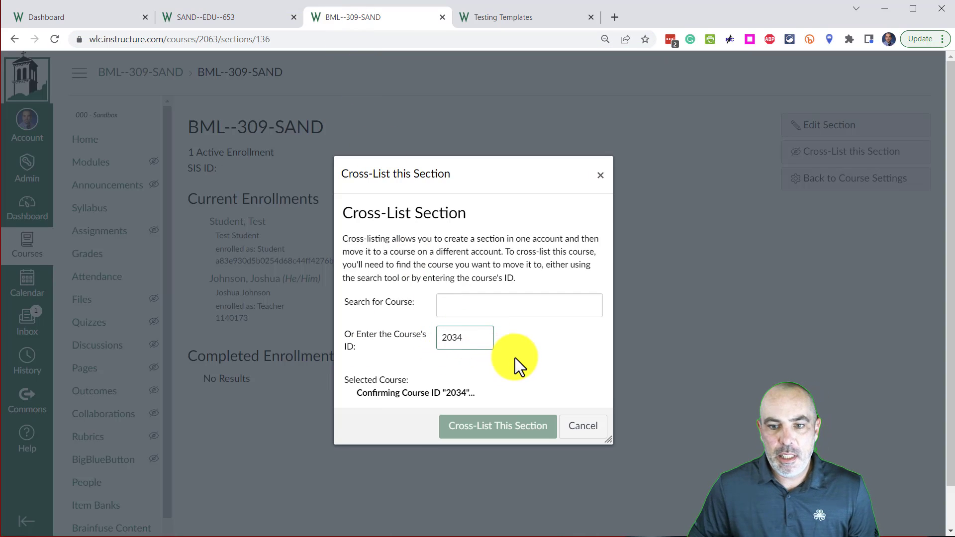
scroll(498, 348, "down", 1)
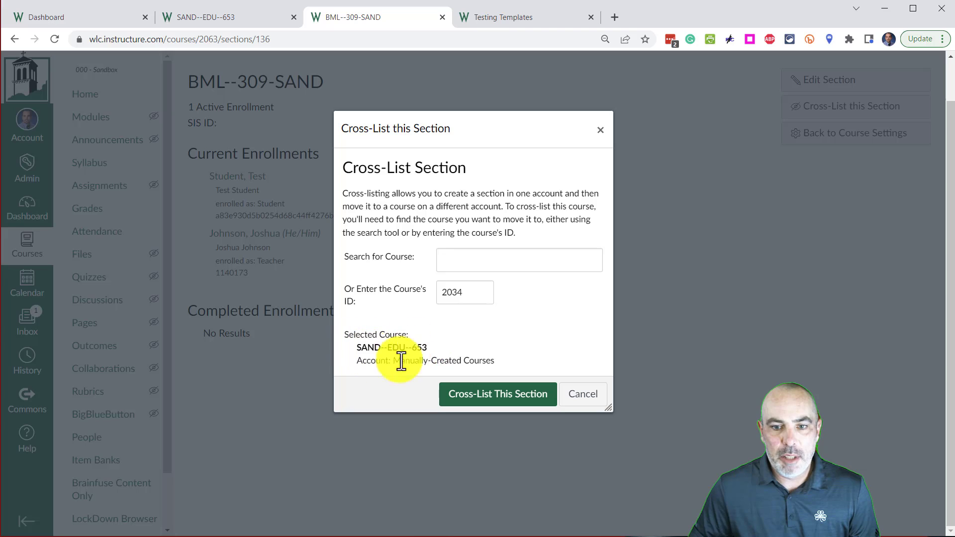
left_click(487, 401)
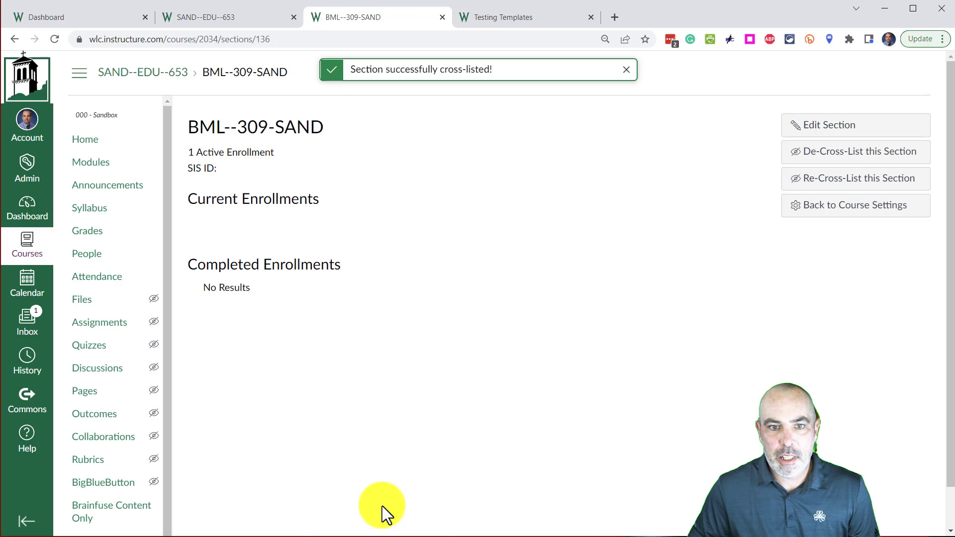
Step: Switch to the Testing Templates course and open its Testing Templates section from the course settings
left_click(515, 14)
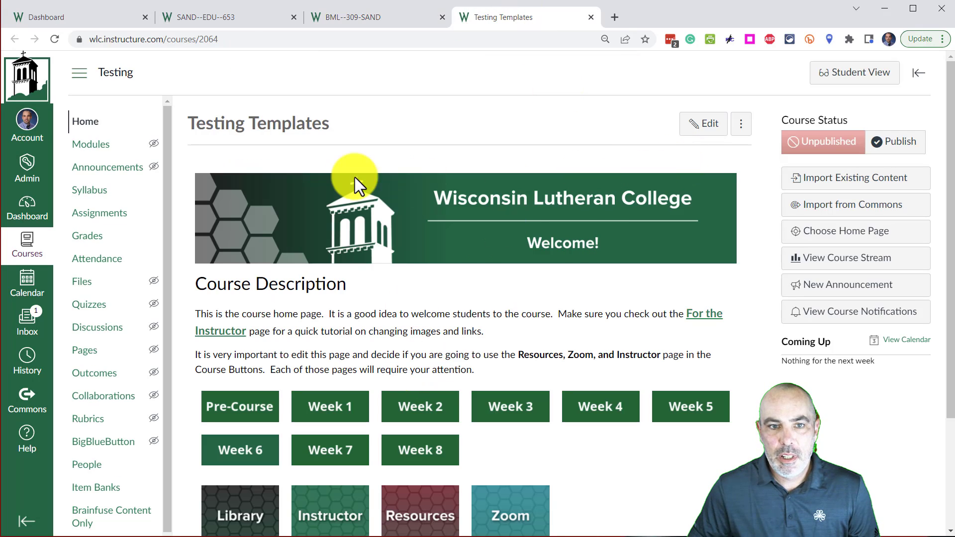
scroll(84, 509, "down", 1)
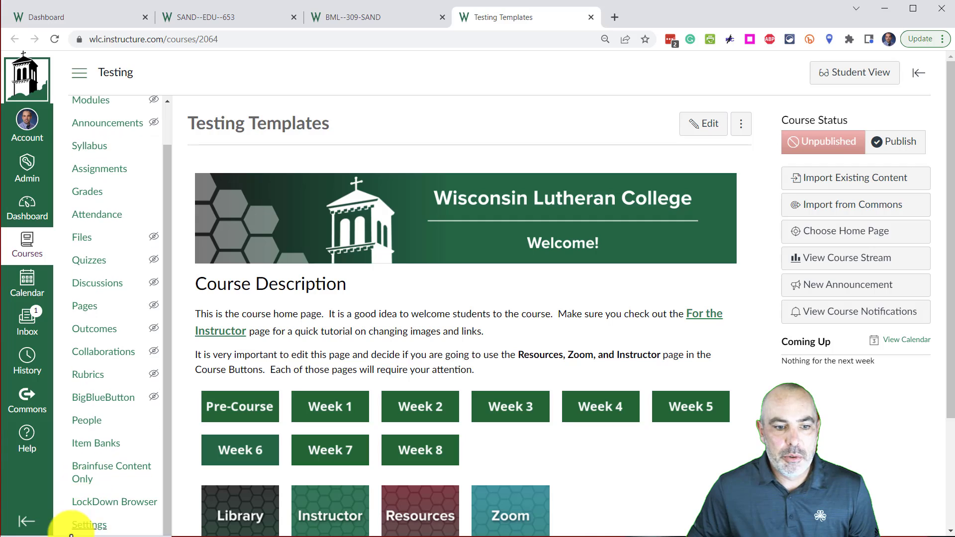
left_click(85, 526)
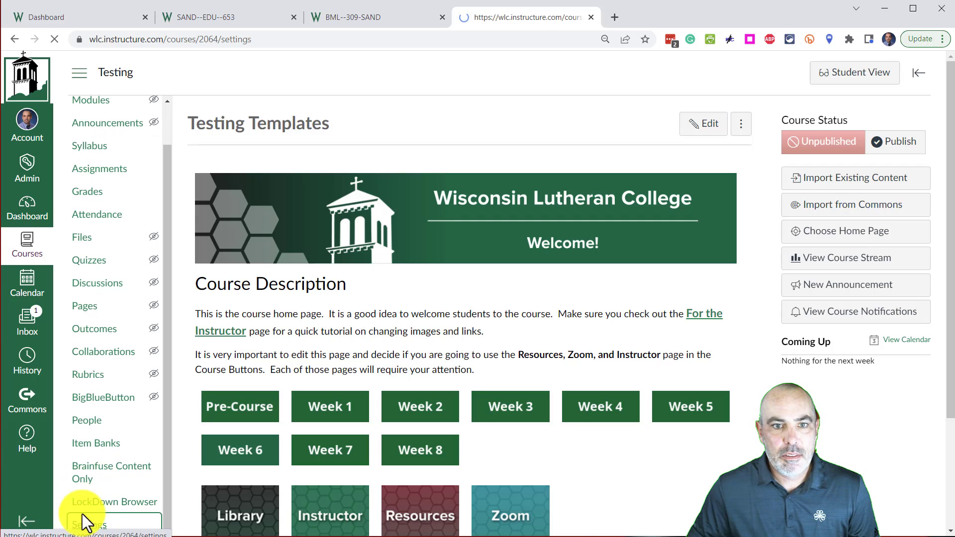
left_click(294, 124)
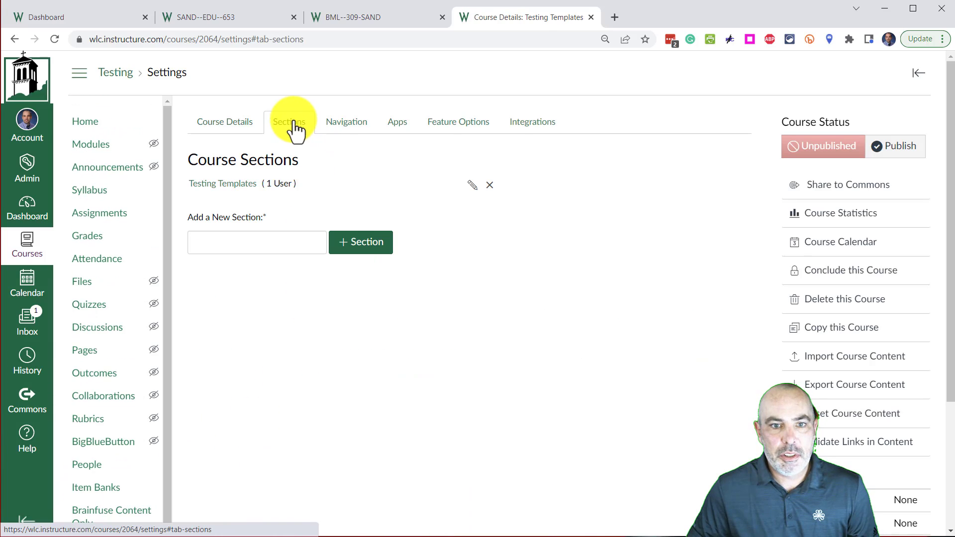
left_click(234, 185)
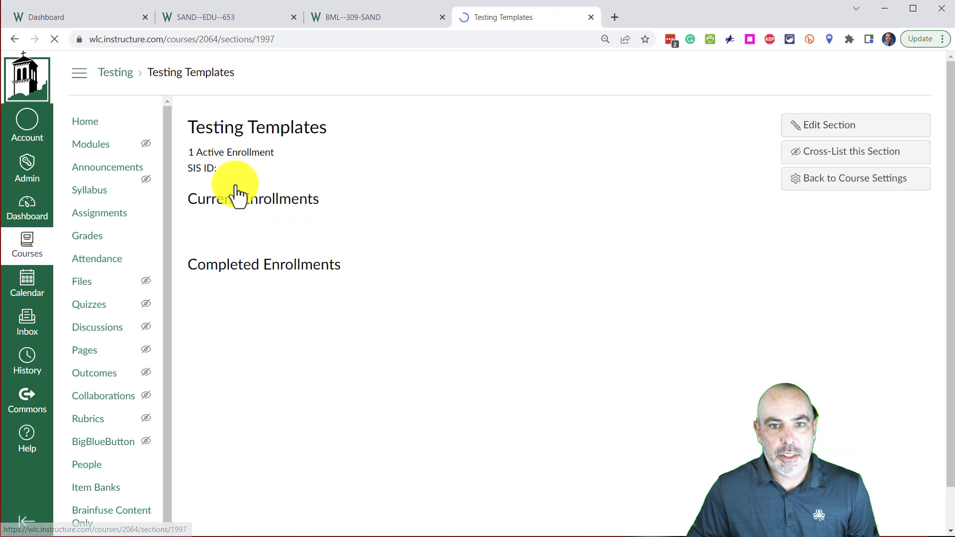
Step: Cross-list the Testing Templates section into course ID 2034 and return to the SAND--EDU--653 course home page
left_click(828, 155)
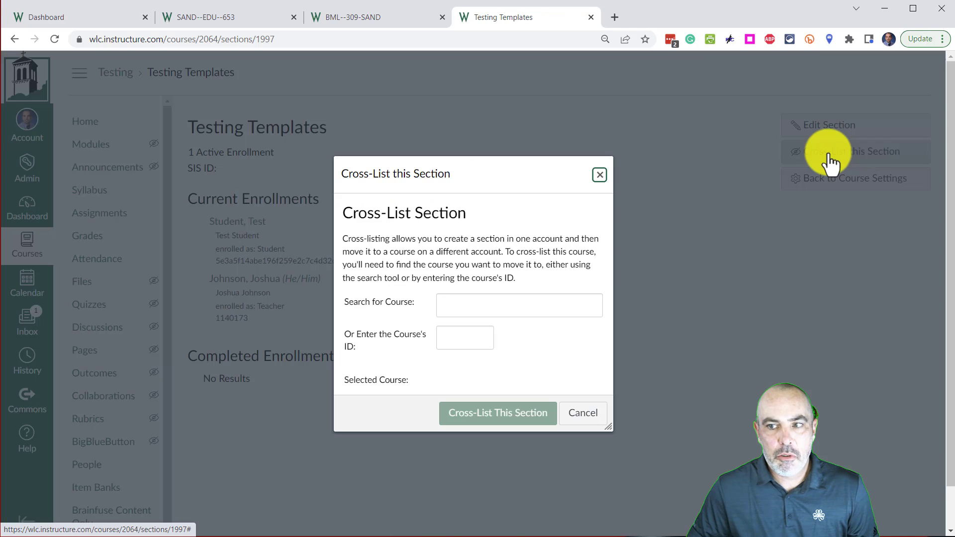
left_click(449, 336)
type("203")
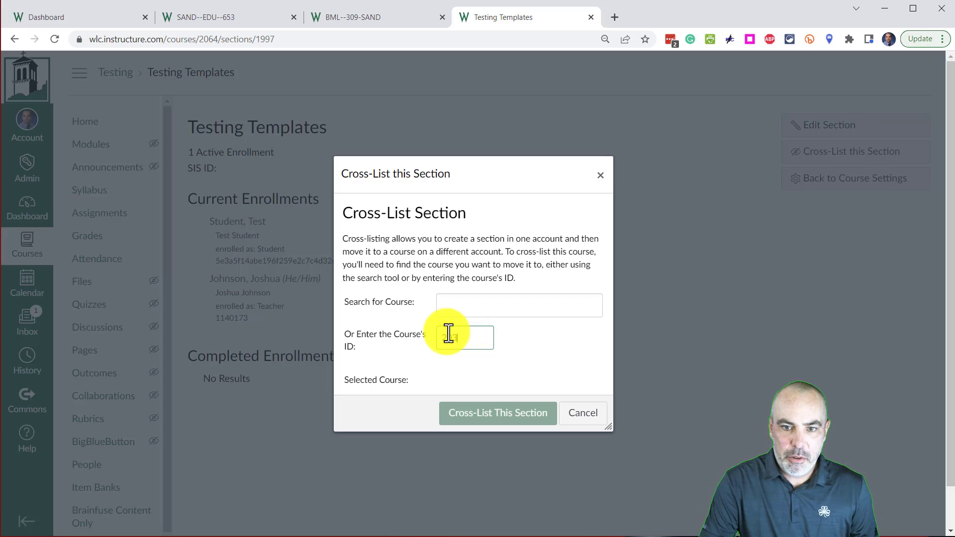
type("4")
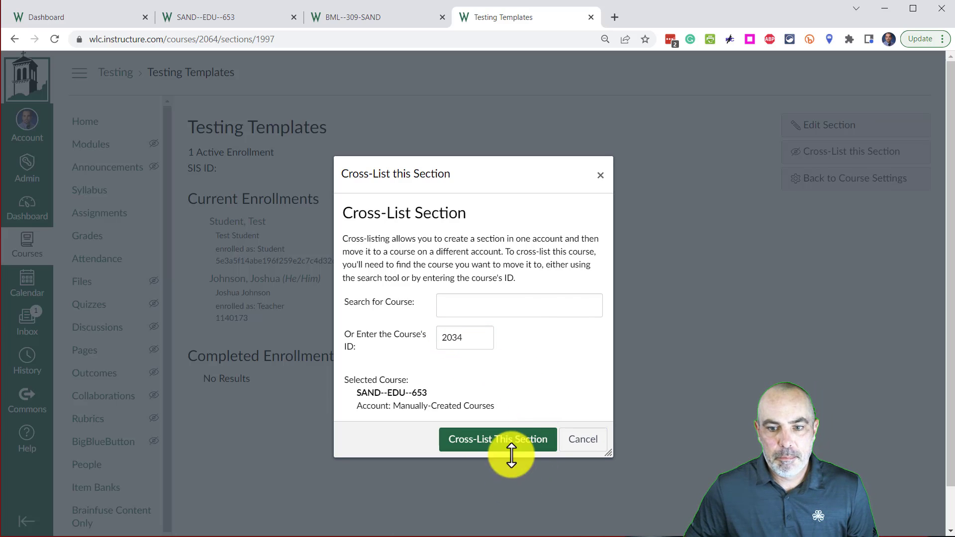
left_click(513, 444)
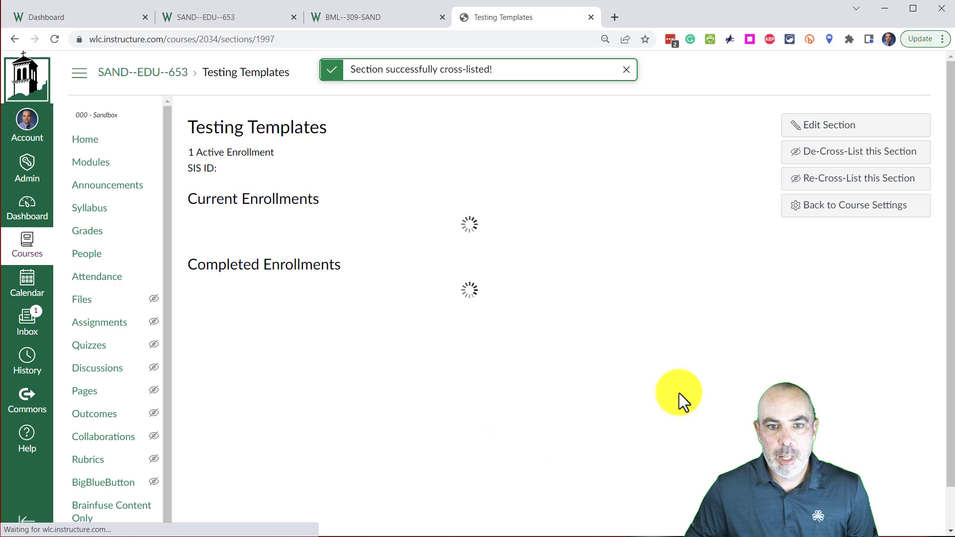
left_click(222, 14)
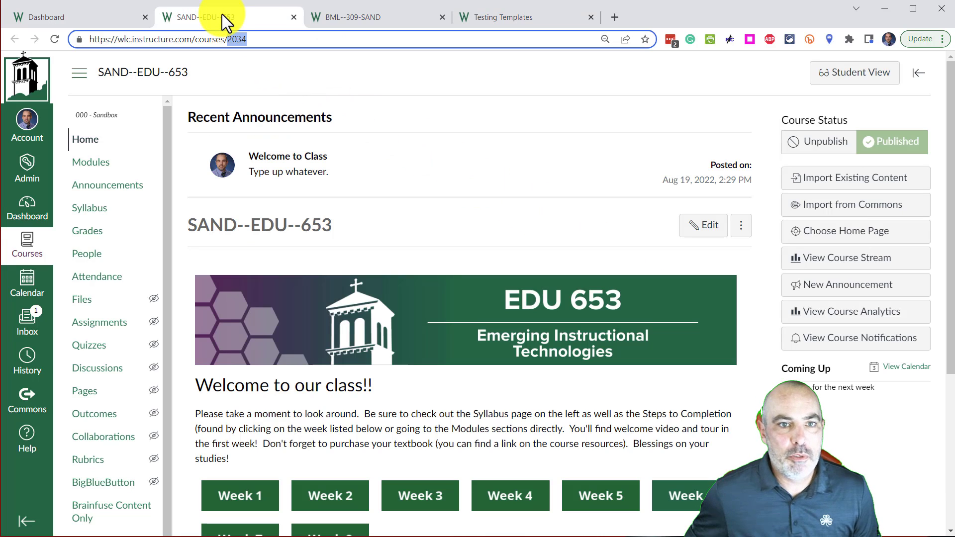
Step: Check the SAND--EDU--653 course's sections list in its settings and the section enrollments in its people roster
scroll(211, 195, "down", 5)
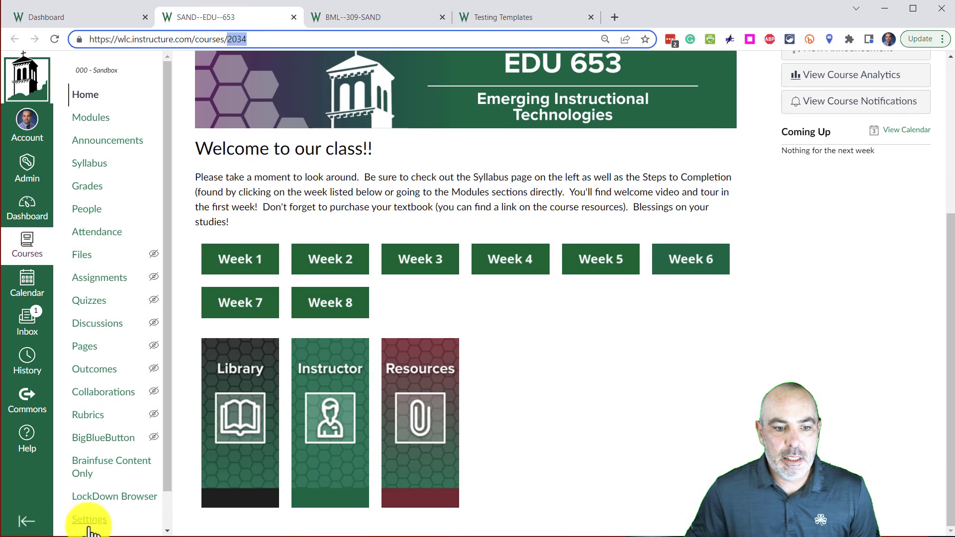
key("Return")
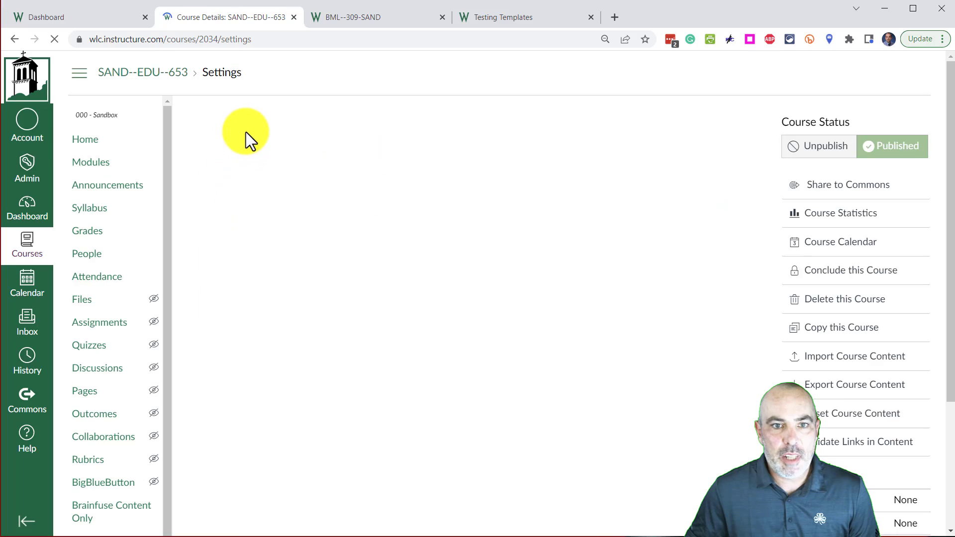
left_click(301, 122)
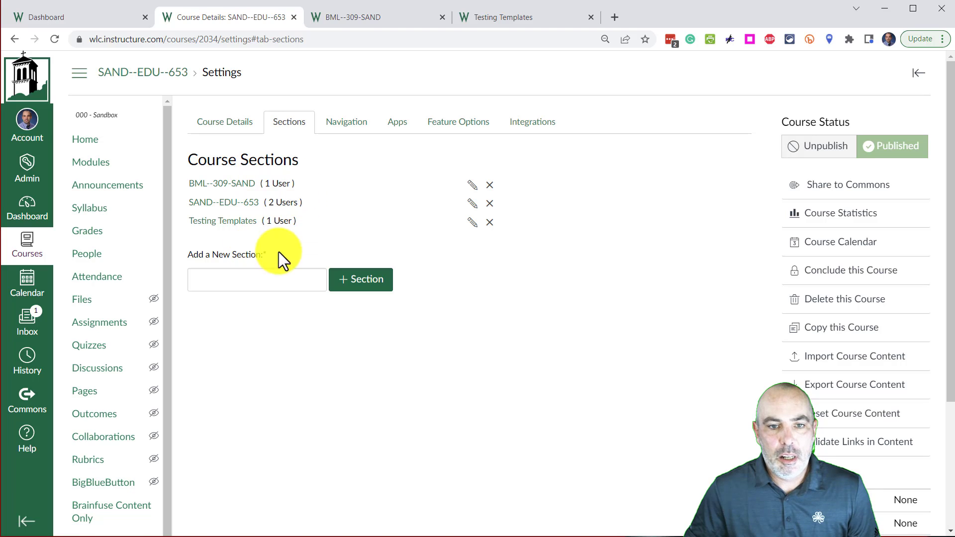
left_click(96, 256)
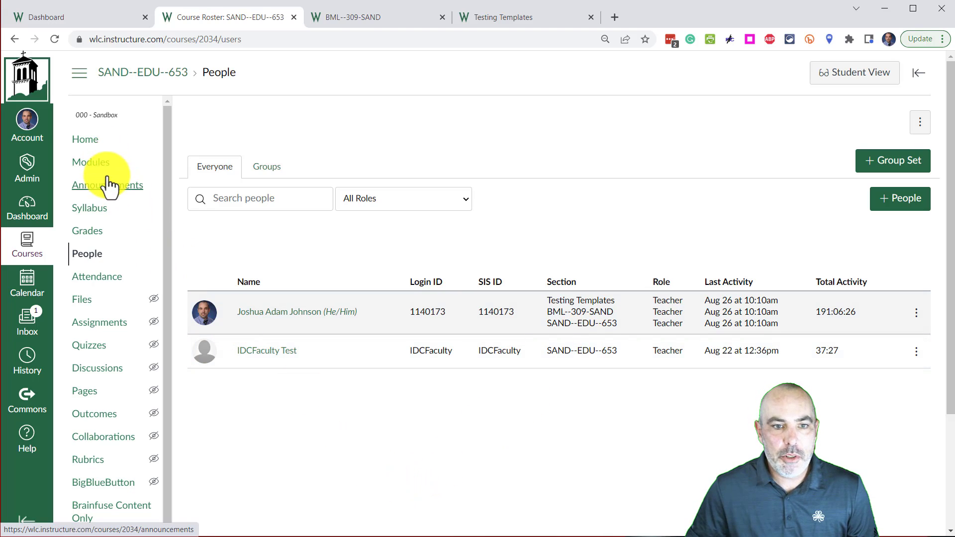
Step: Open the 1.1 Flipgrid Introduction assignment for editing from the SAND--EDU--653 course's assignments list
left_click(92, 144)
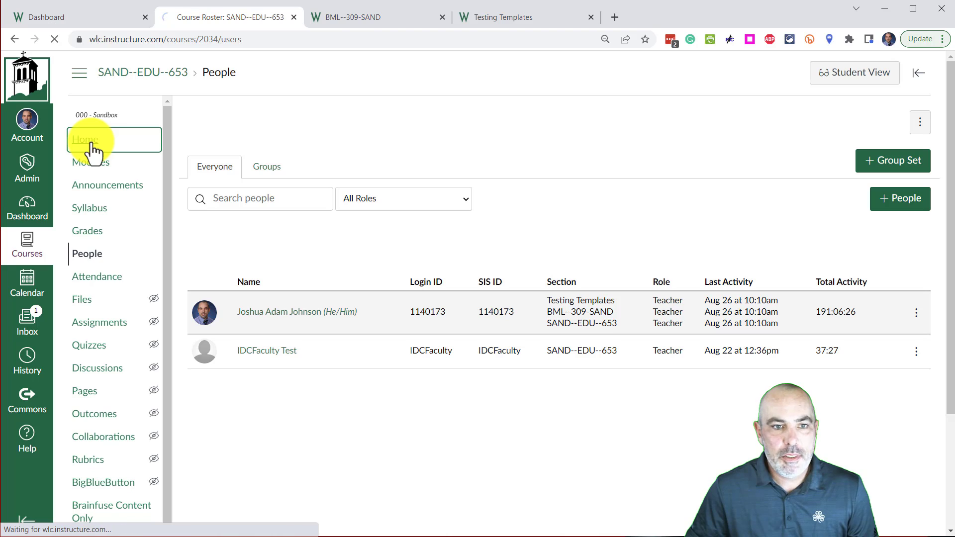
scroll(143, 238, "down", 1)
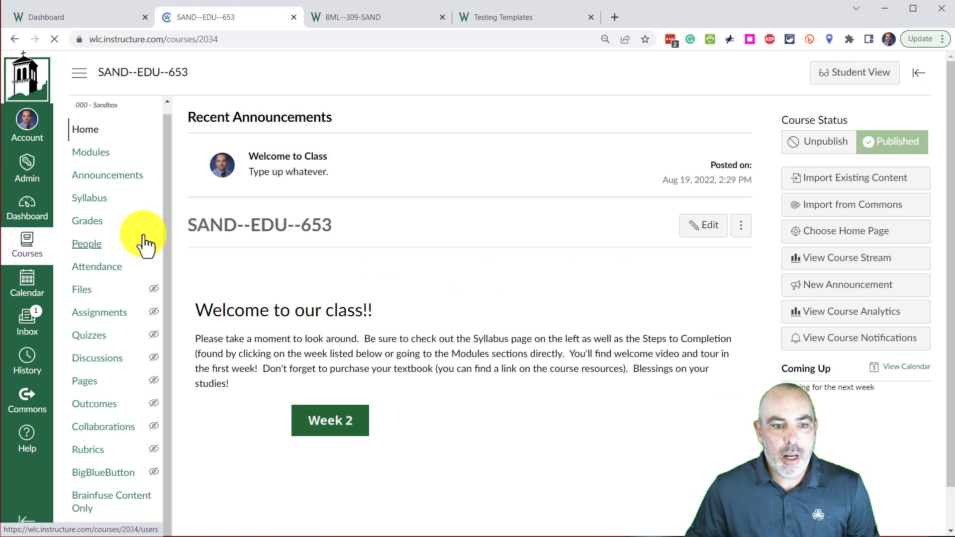
scroll(348, 323, "down", 5)
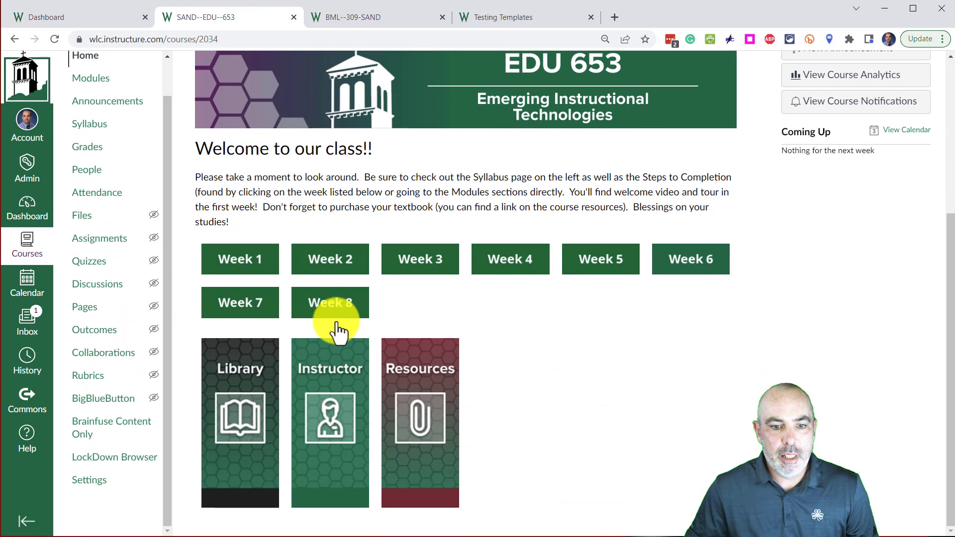
left_click(95, 241)
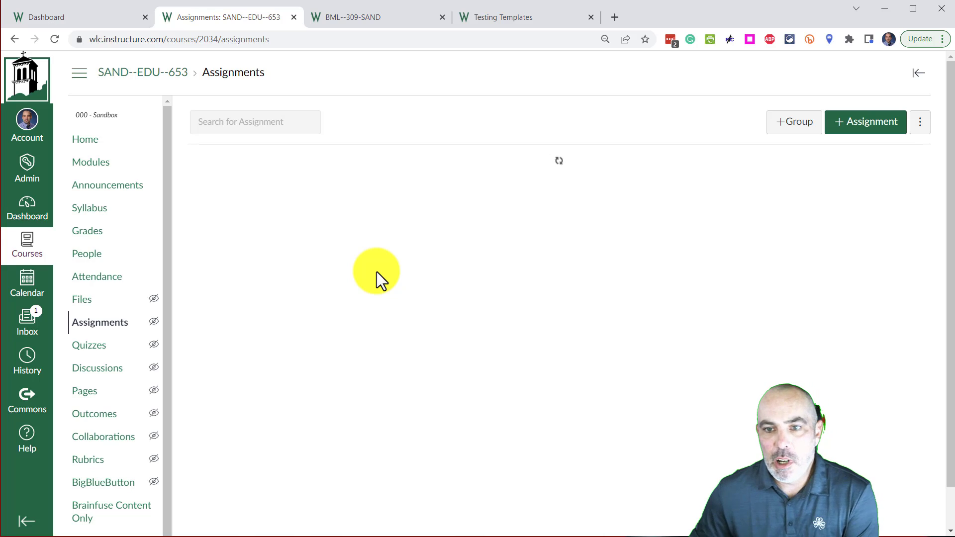
scroll(354, 266, "down", 1)
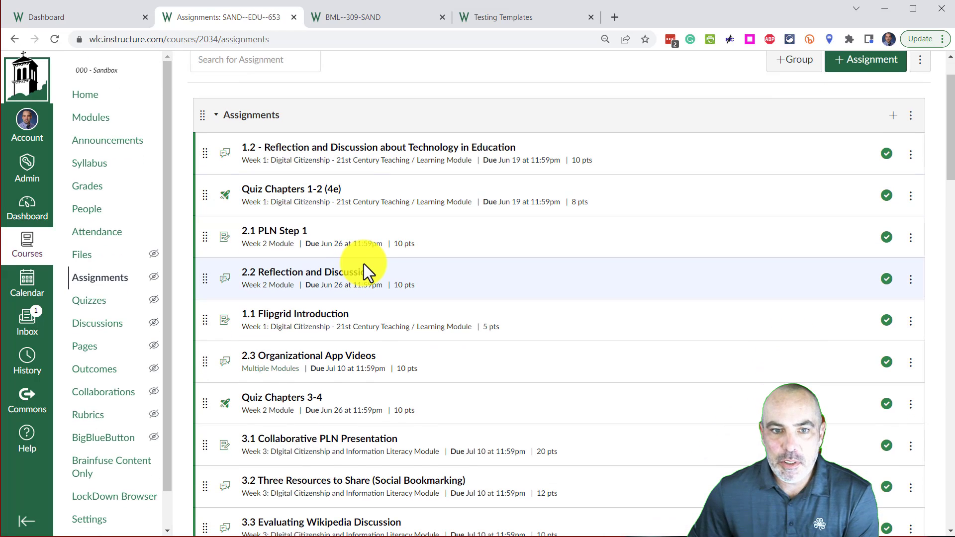
scroll(370, 268, "down", 3)
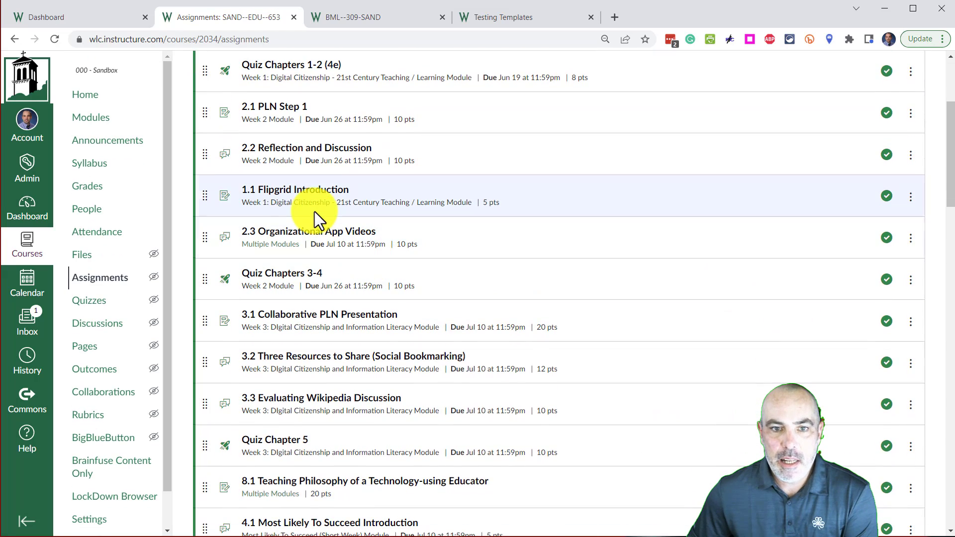
scroll(313, 211, "up", 1)
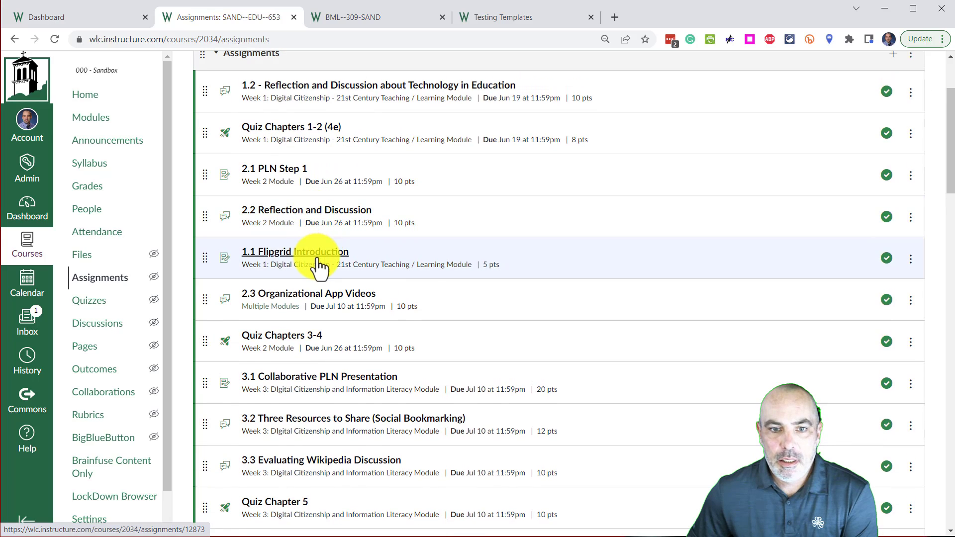
left_click(318, 256)
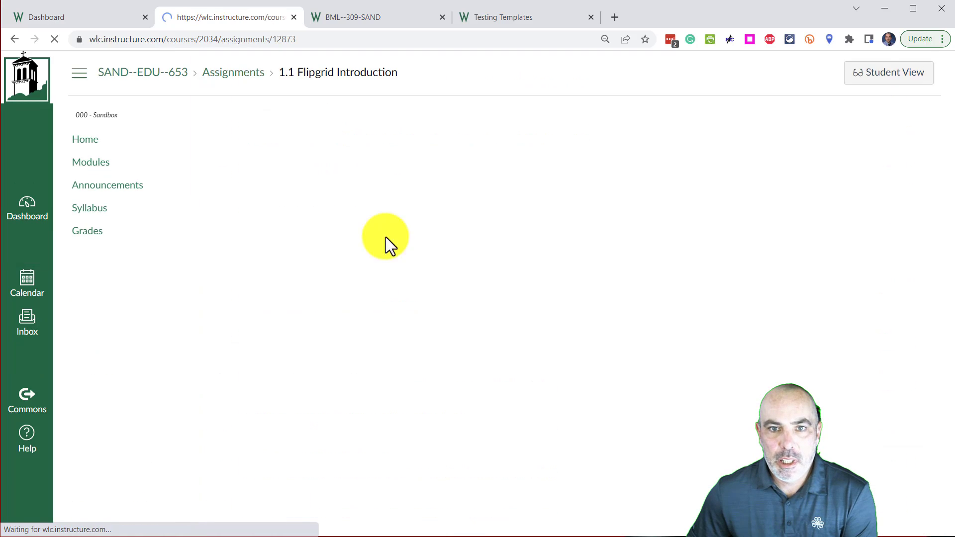
left_click(703, 127)
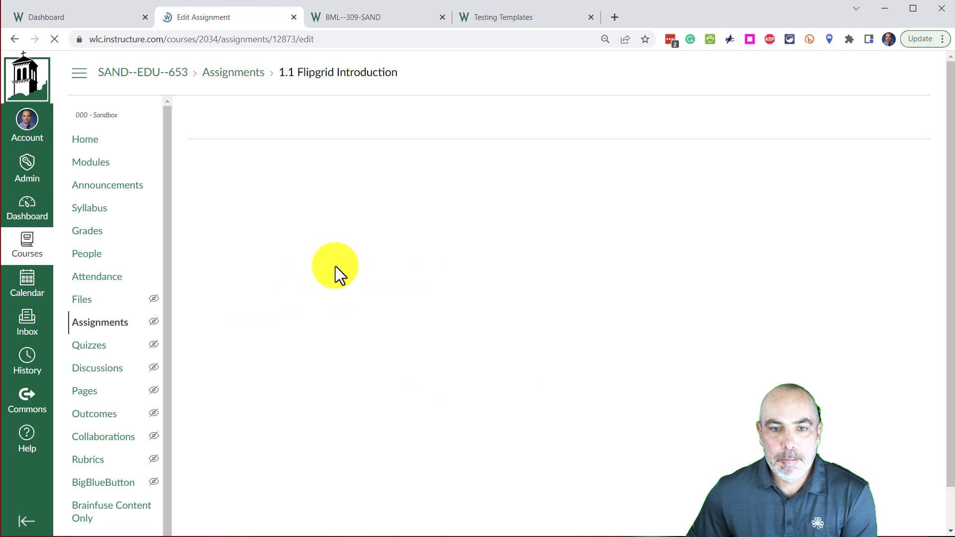
Step: Set the assignment's due date to Aug 29, 2022
scroll(405, 204, "down", 6)
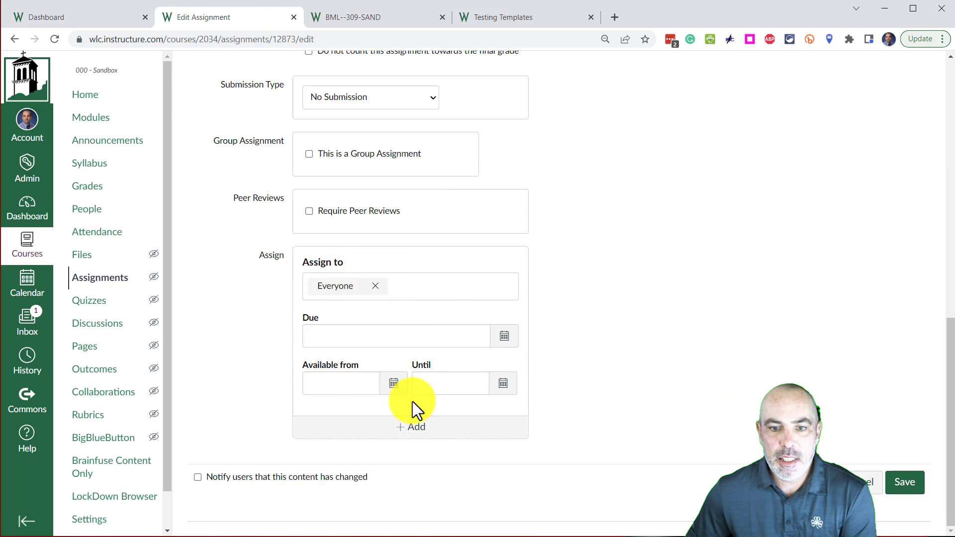
left_click(504, 342)
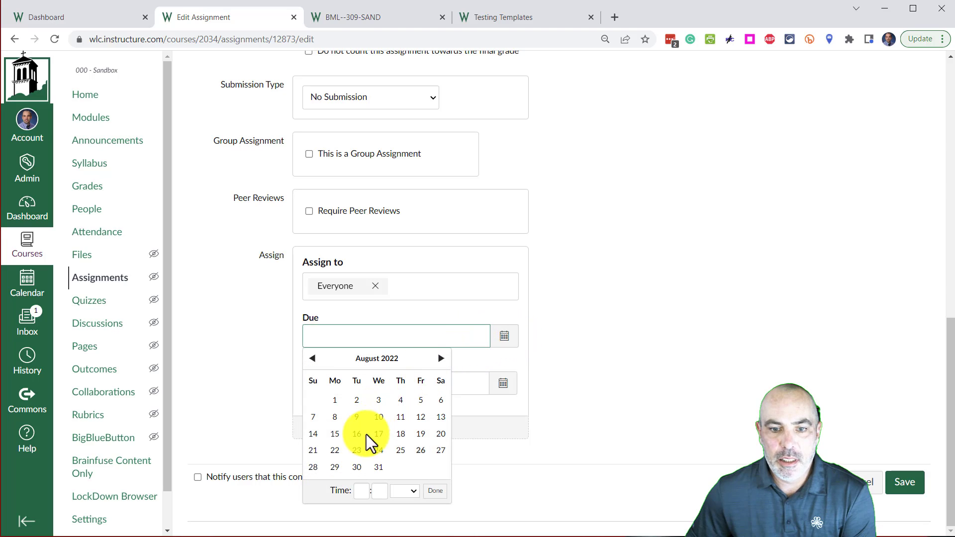
left_click(335, 468)
left_click(655, 473)
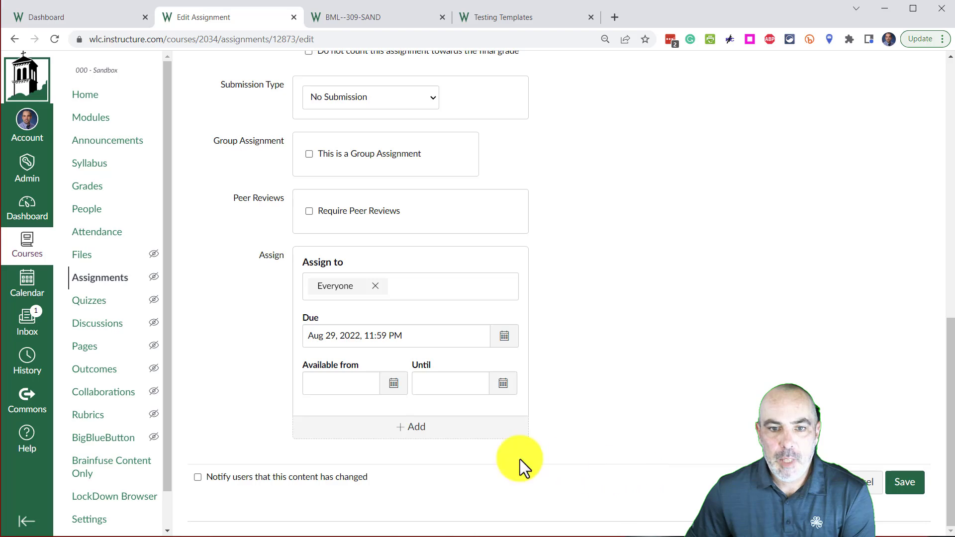
Step: Replace Everyone with the Testing Templates section as the assignee for the Aug 29 due date
left_click(374, 286)
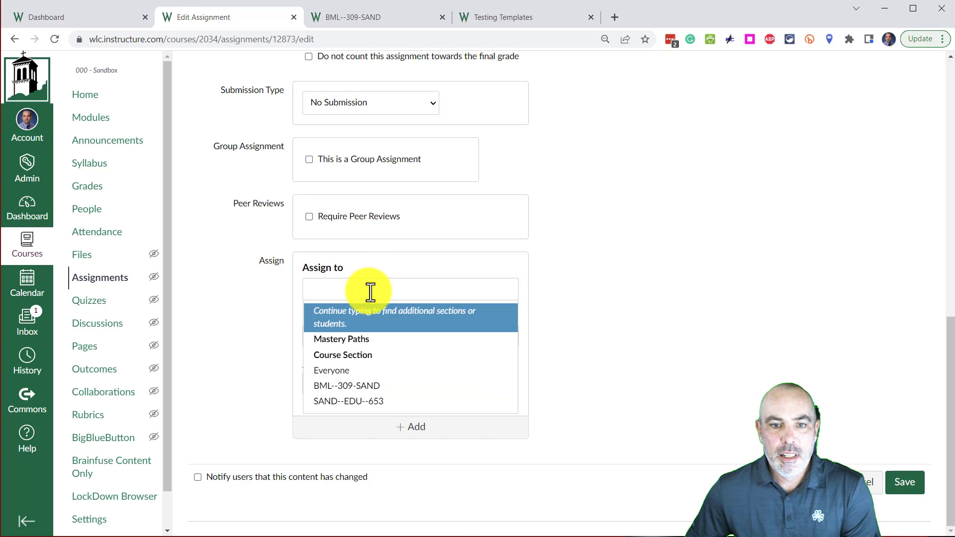
type("test")
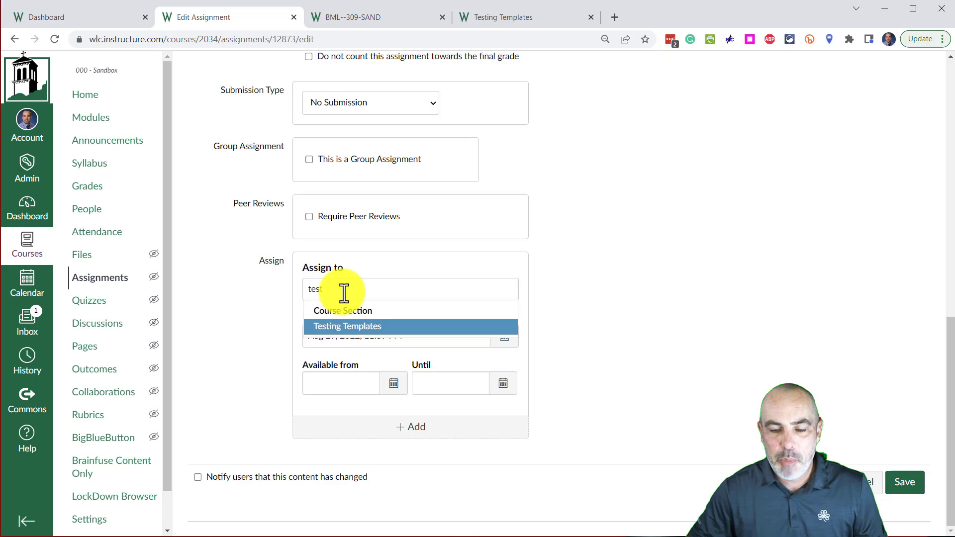
left_click(358, 328)
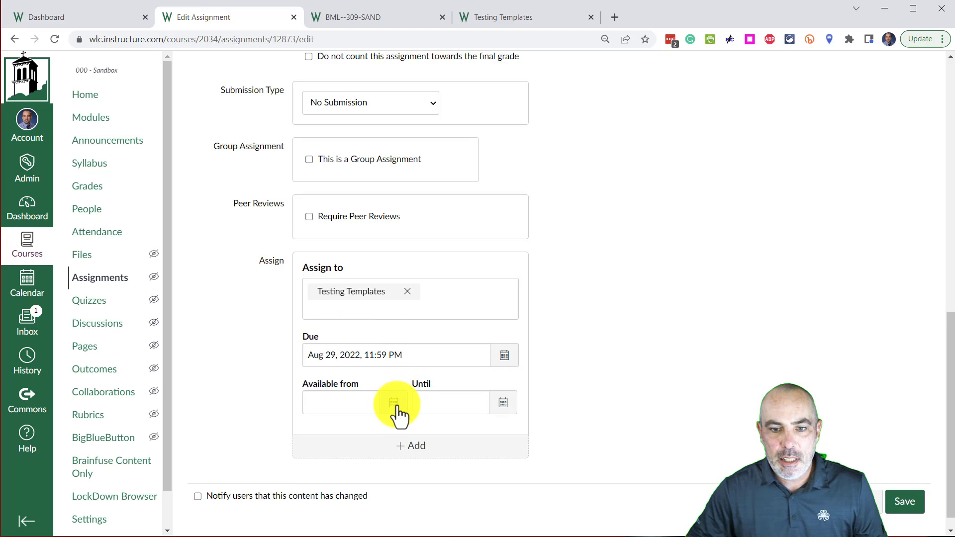
left_click(747, 399)
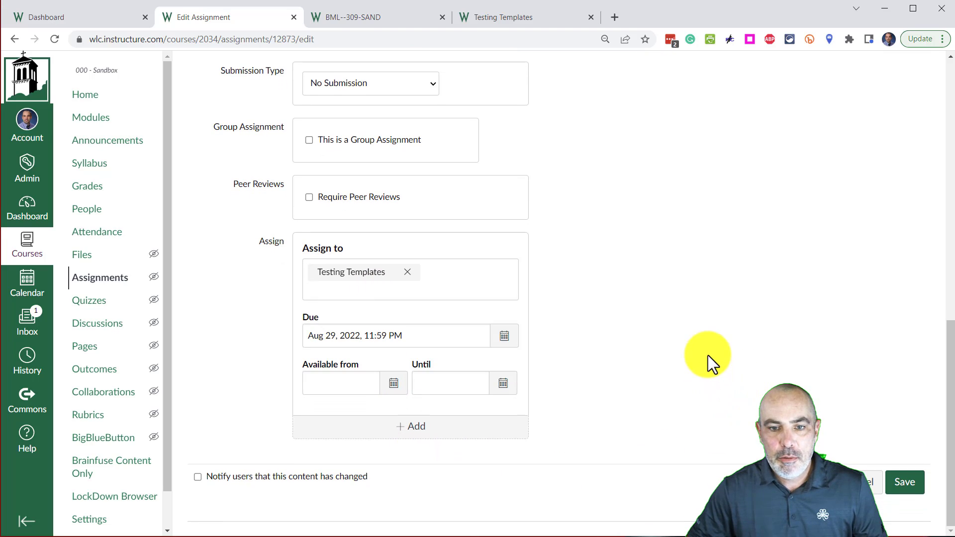
Step: Add a second assignment entry for the BML--309-SAND section, available from Aug 30, 2022
left_click(423, 428)
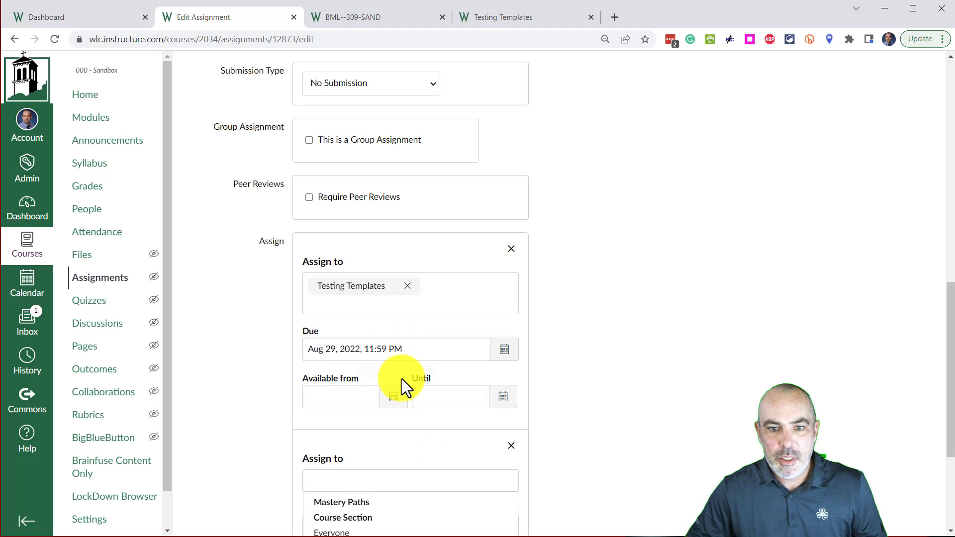
scroll(401, 378, "down", 3)
left_click(347, 362)
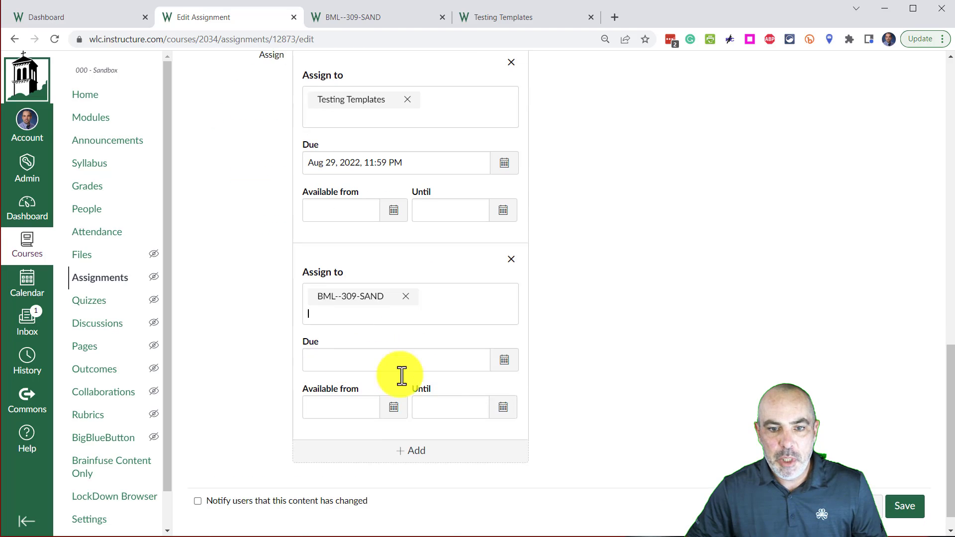
left_click(393, 407)
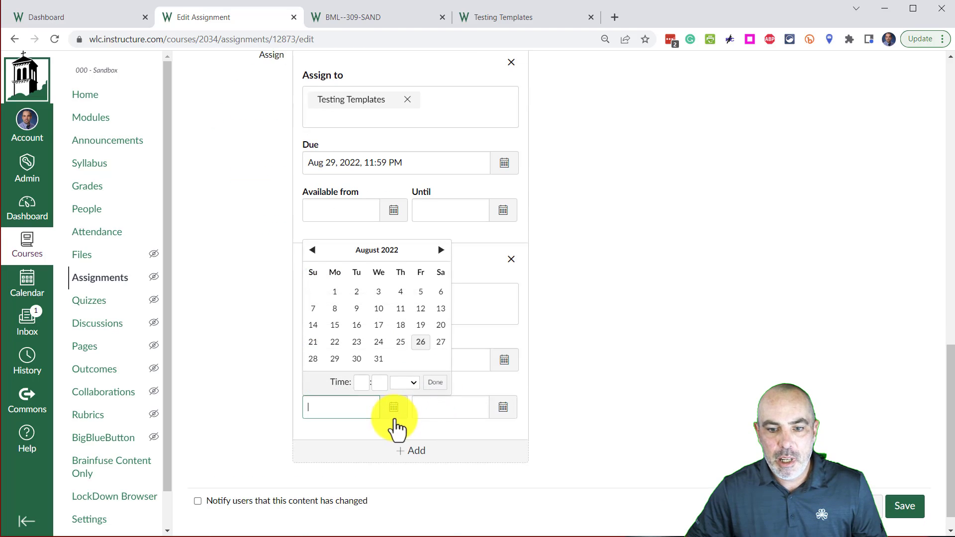
left_click(357, 359)
left_click(643, 404)
Step: Add a third assignment entry for the SAND--EDU--653 section, available from Aug 31, 2022
left_click(426, 453)
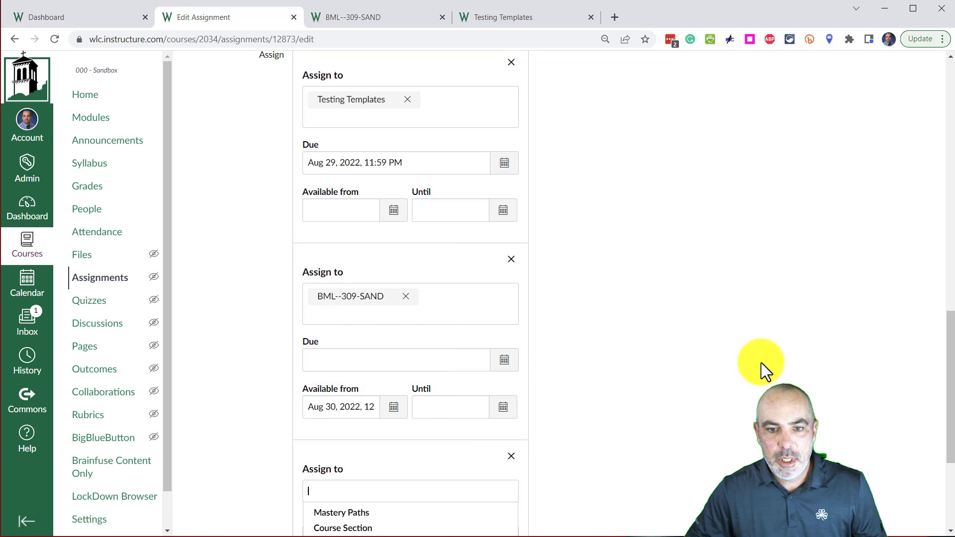
scroll(443, 320, "down", 3)
left_click(347, 359)
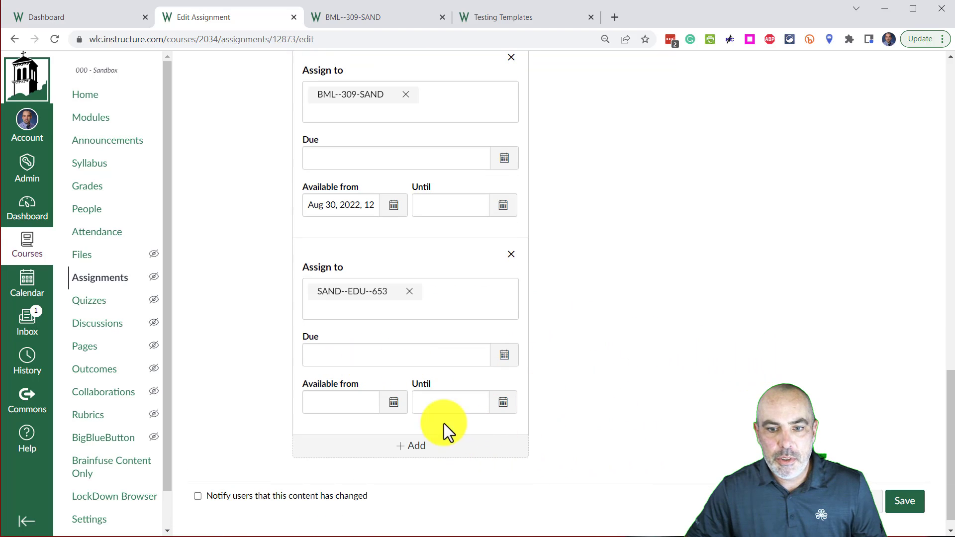
left_click(390, 406)
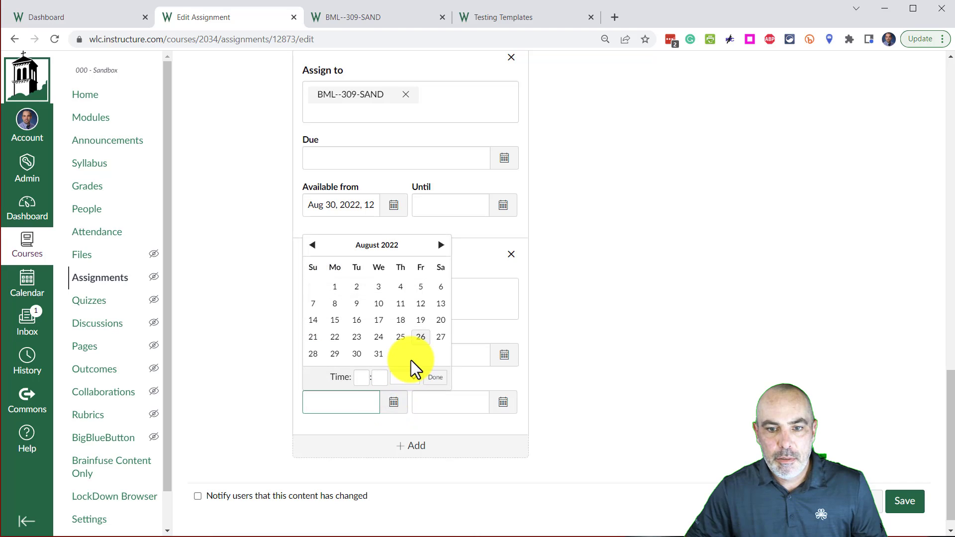
left_click(379, 354)
left_click(682, 452)
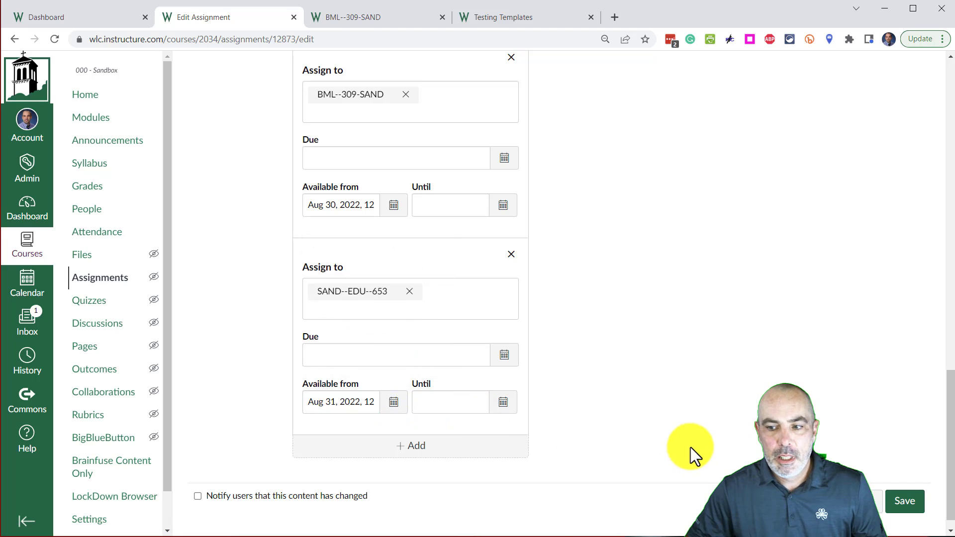
Step: Save the assignment and review each section's due and availability dates on its page
scroll(668, 423, "up", 6)
scroll(640, 307, "down", 4)
scroll(641, 307, "down", 2)
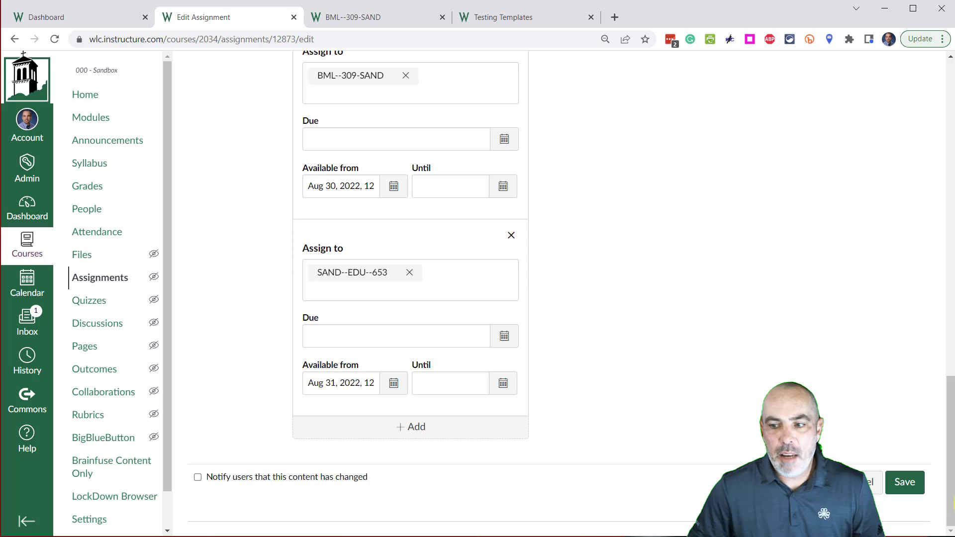
left_click(910, 484)
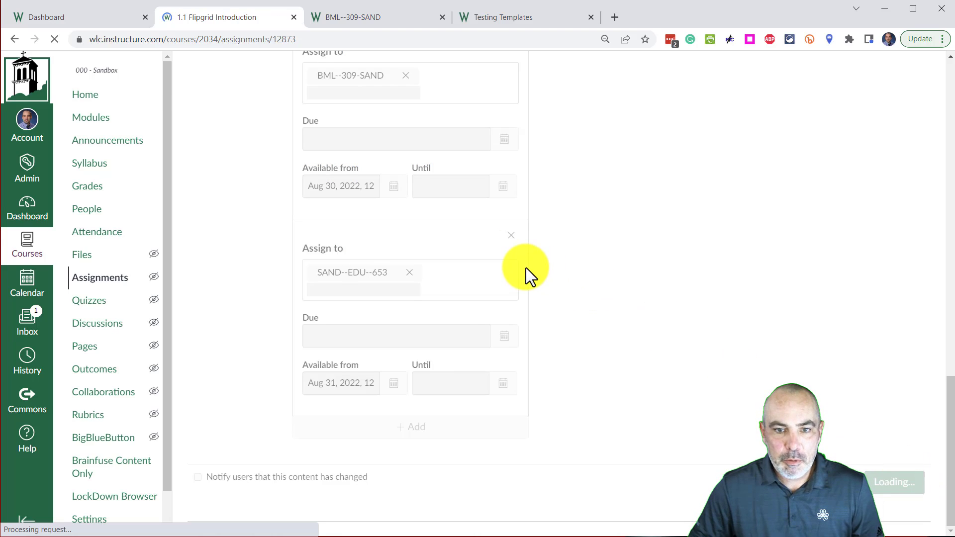
scroll(591, 244, "down", 5)
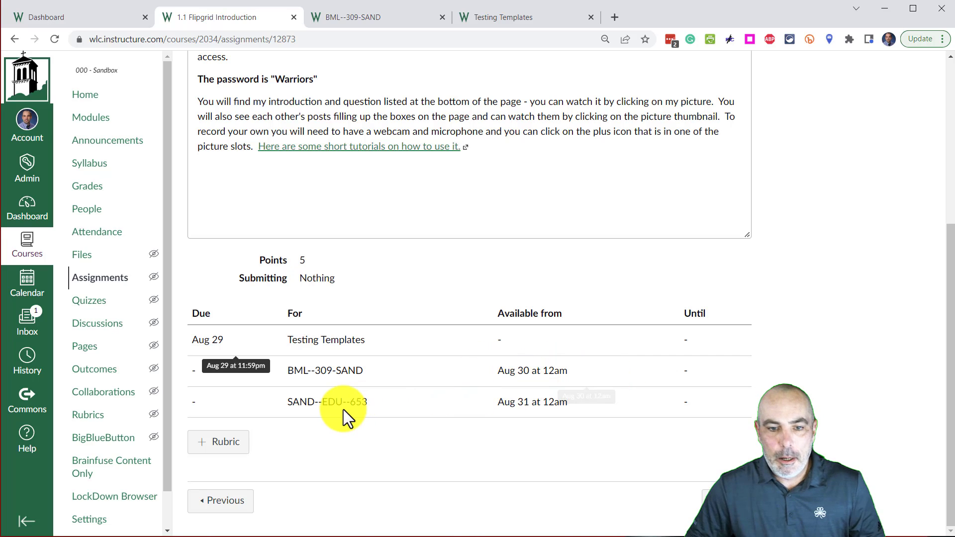
scroll(435, 411, "up", 1)
scroll(435, 411, "up", 5)
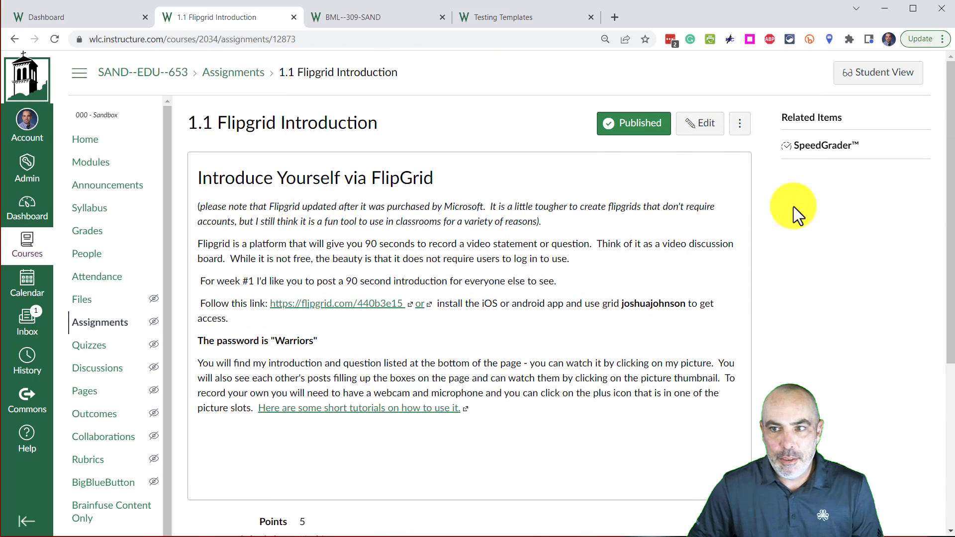
Step: Reopen the 1.1 Flipgrid Introduction assignment for editing and set the SAND--EDU--653 section's due date to Aug 31, 2022
left_click(701, 130)
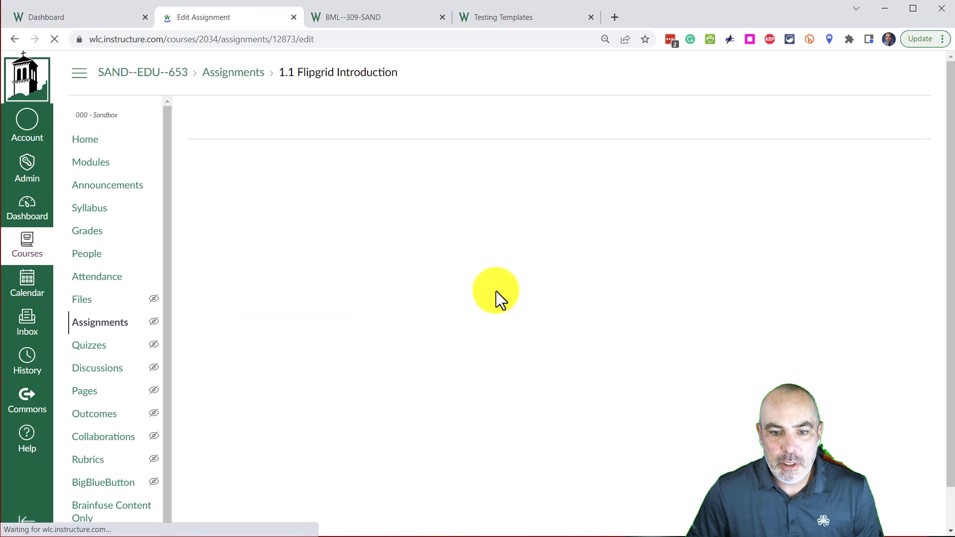
scroll(499, 281, "down", 6)
scroll(563, 240, "down", 5)
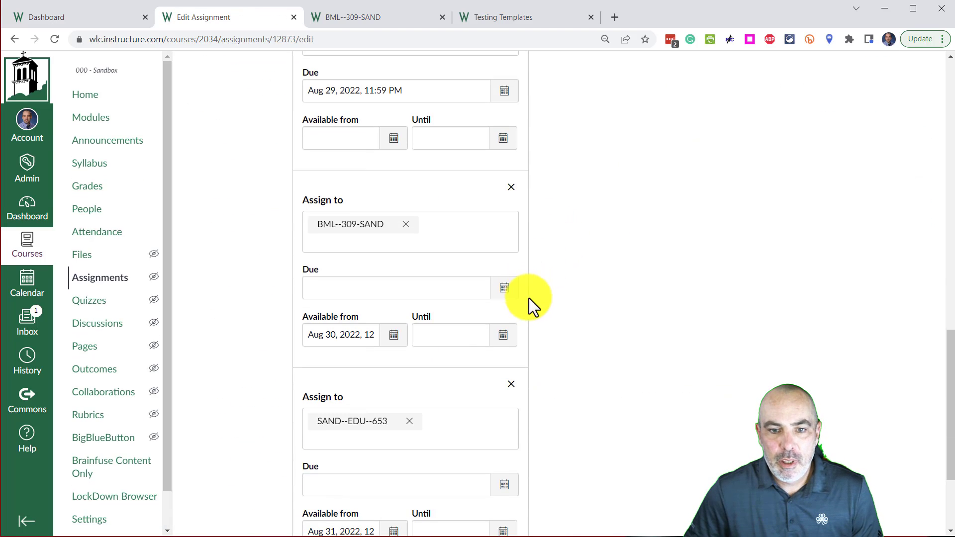
left_click(361, 335)
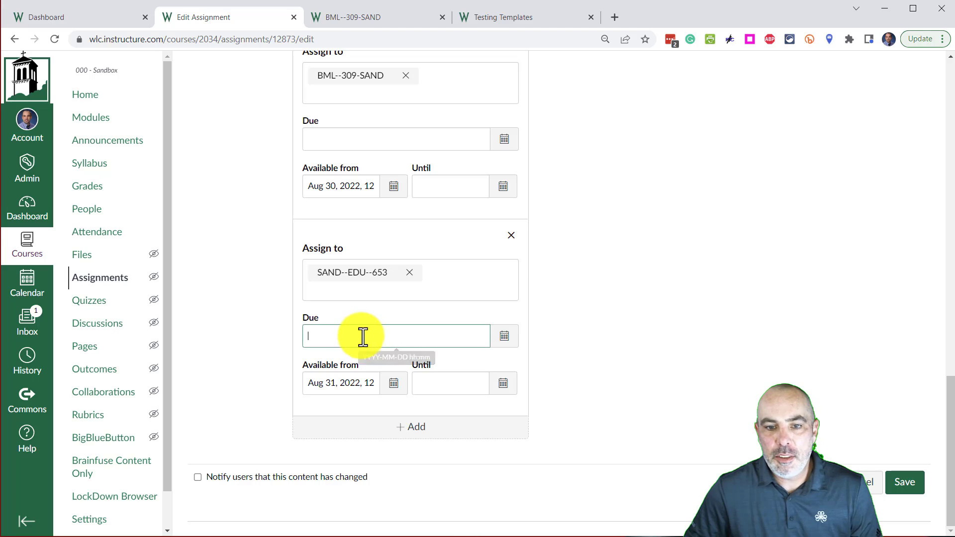
left_click(503, 338)
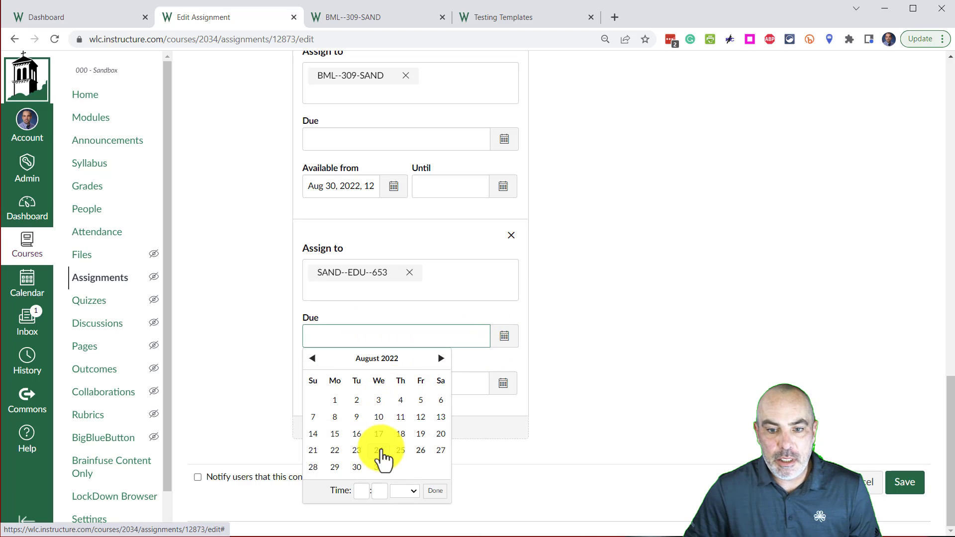
left_click(378, 468)
left_click(655, 342)
Step: Set the BML--309-SAND section's due date to Aug 30, 2022
left_click(504, 138)
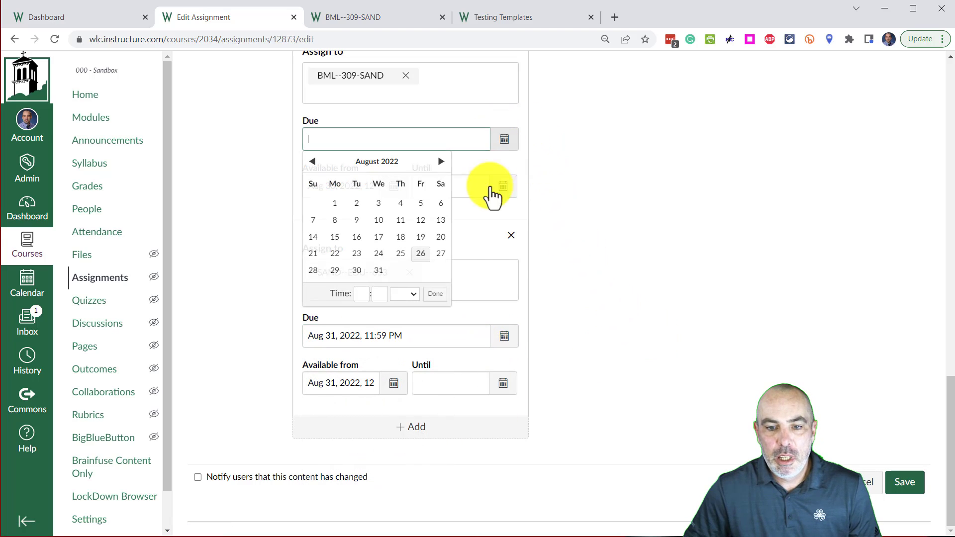
left_click(357, 270)
left_click(623, 324)
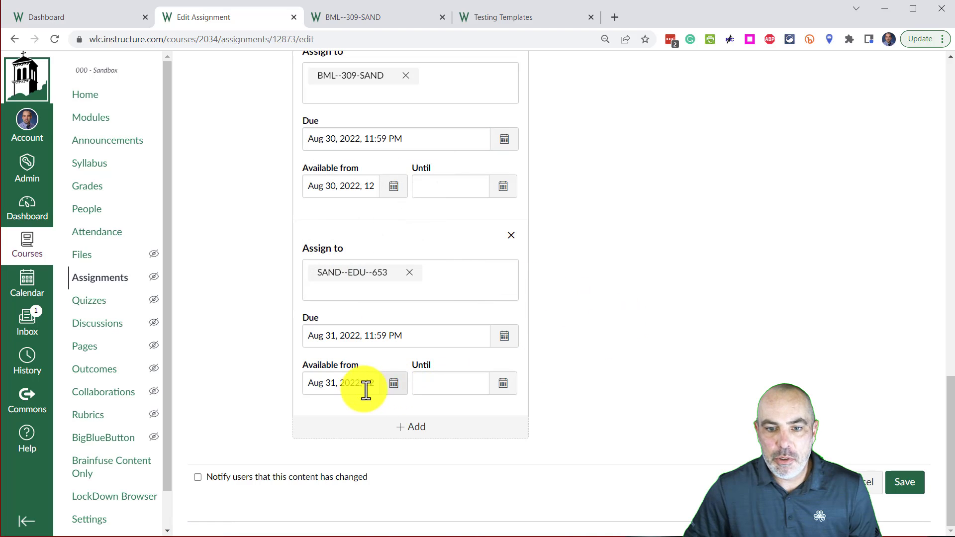
Step: Clear the Available from dates of the SAND--EDU--653 and BML--309-SAND sections
triple_click(367, 383)
key("BackSpace")
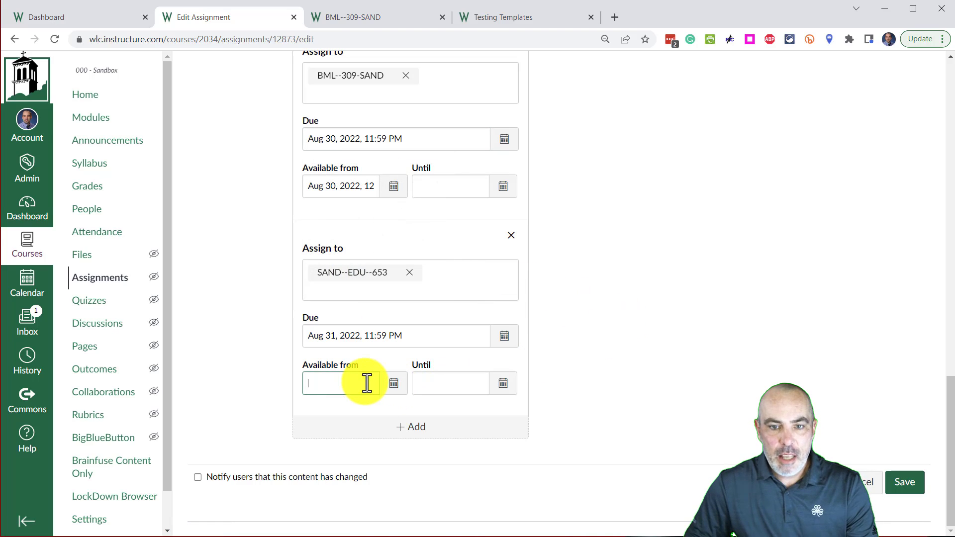
triple_click(346, 188)
key("BackSpace")
Step: Review the assignees, due dates and availability dates of all three section entries in the assignment
scroll(674, 287, "up", 3)
scroll(672, 284, "up", 1)
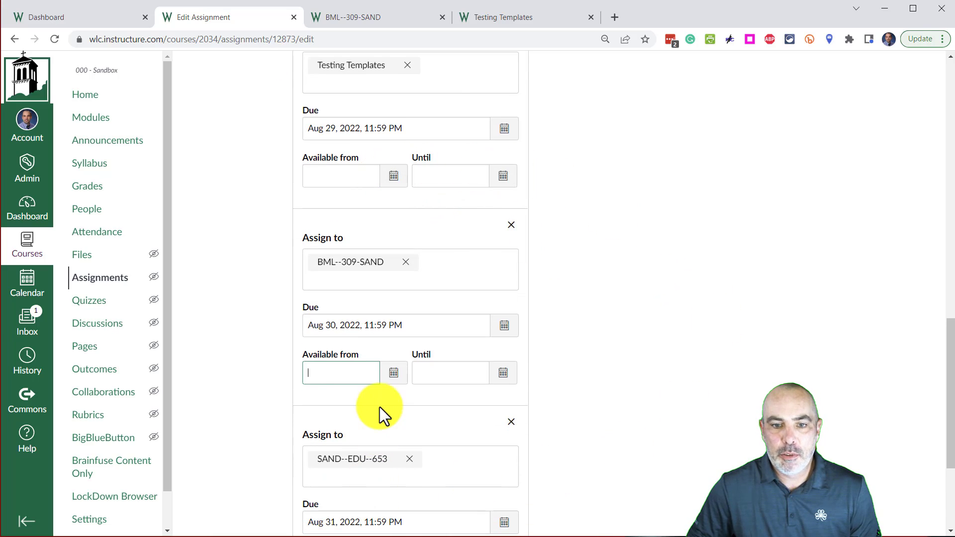
scroll(664, 373, "down", 1)
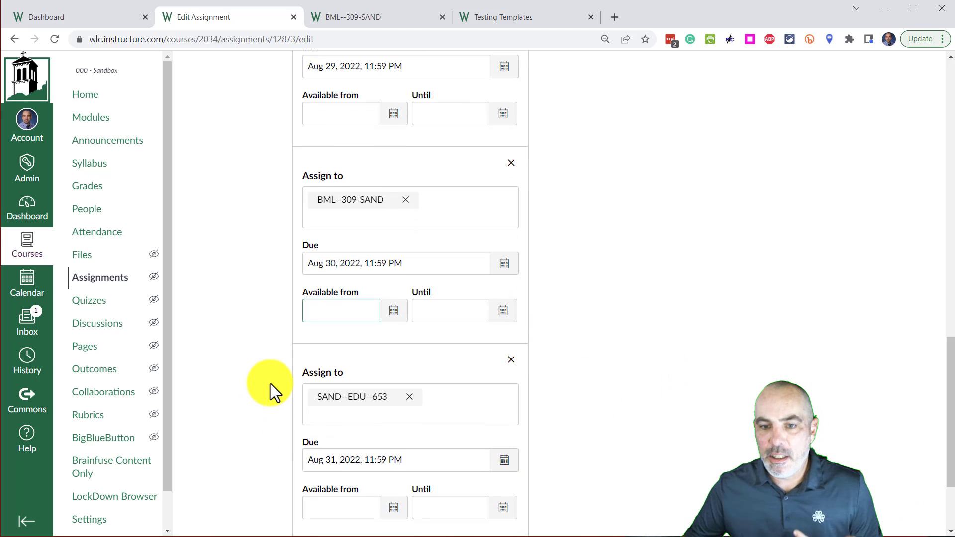
scroll(270, 384, "up", 7)
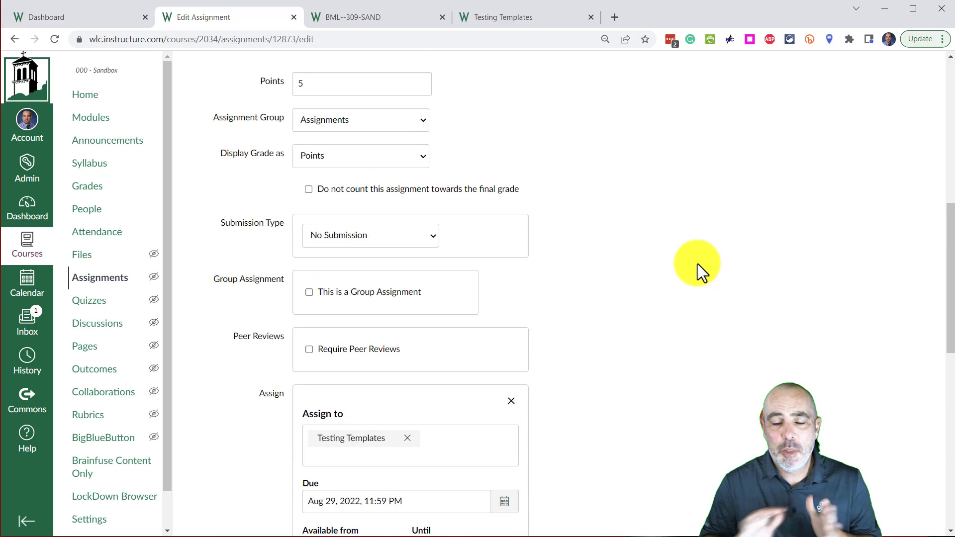
scroll(674, 259, "down", 9)
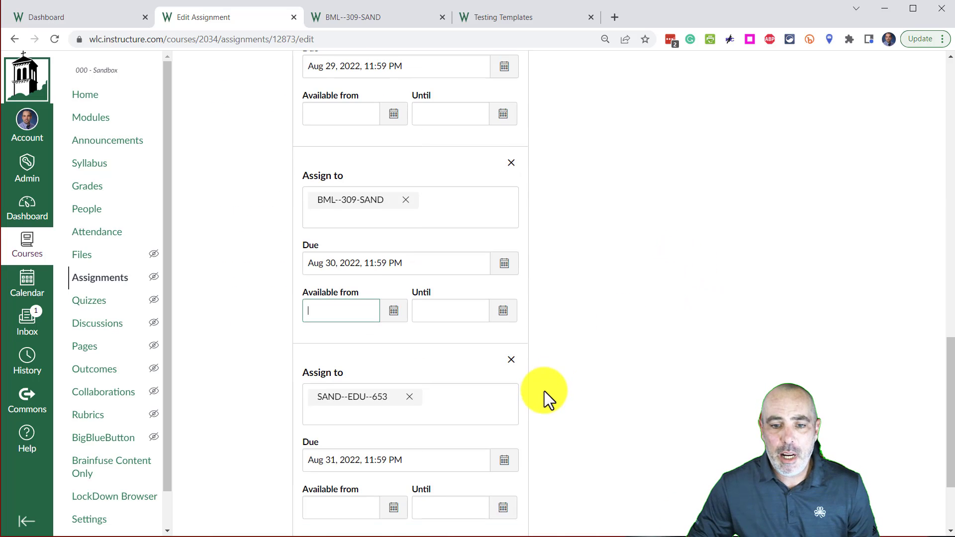
scroll(390, 243, "up", 4)
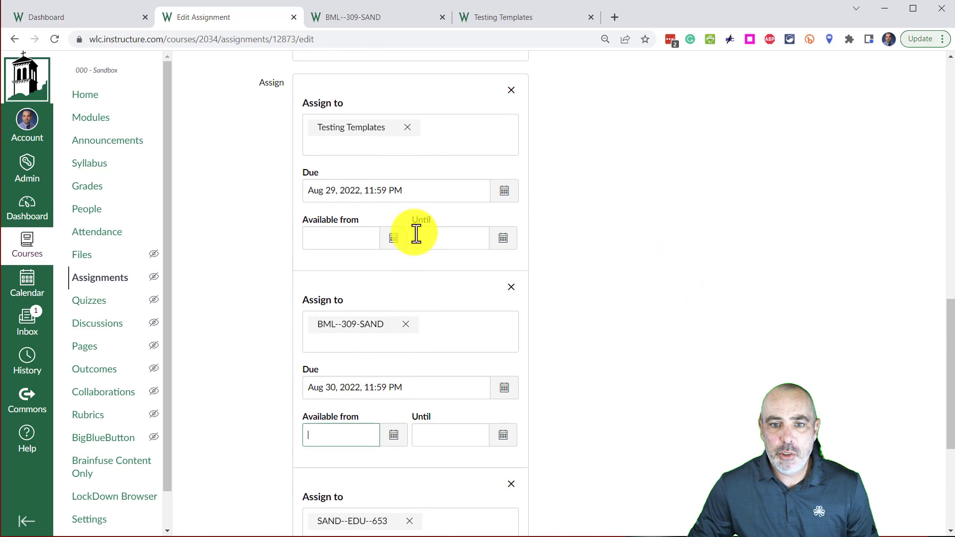
scroll(416, 234, "down", 2)
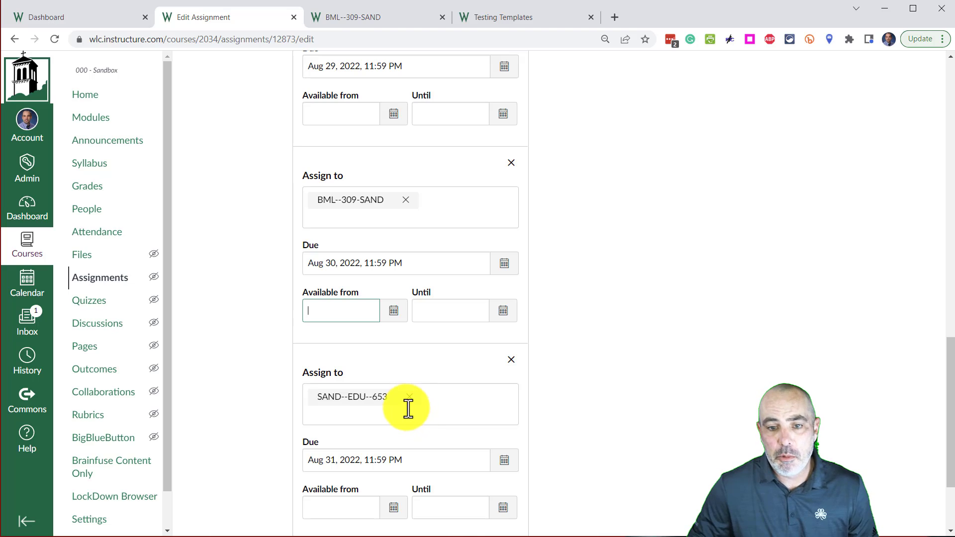
scroll(498, 388, "down", 3)
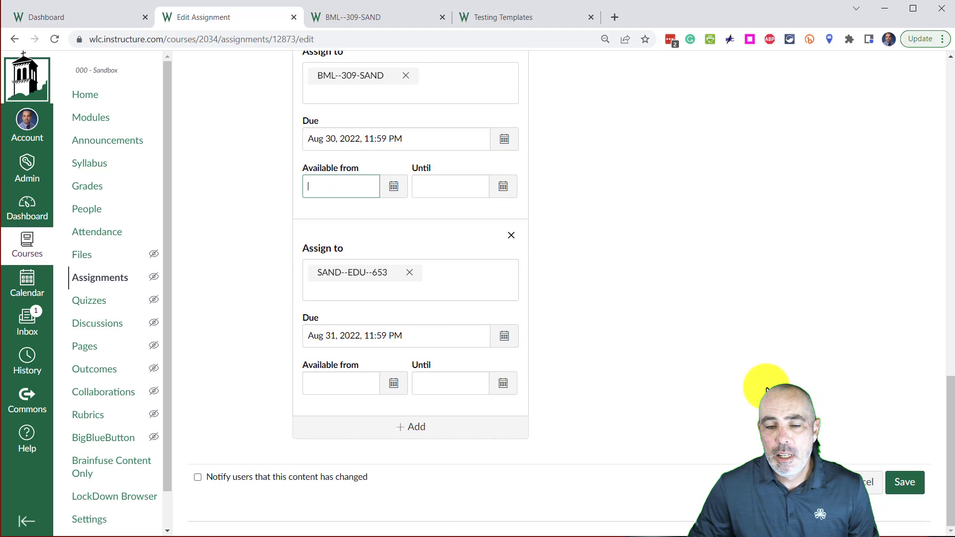